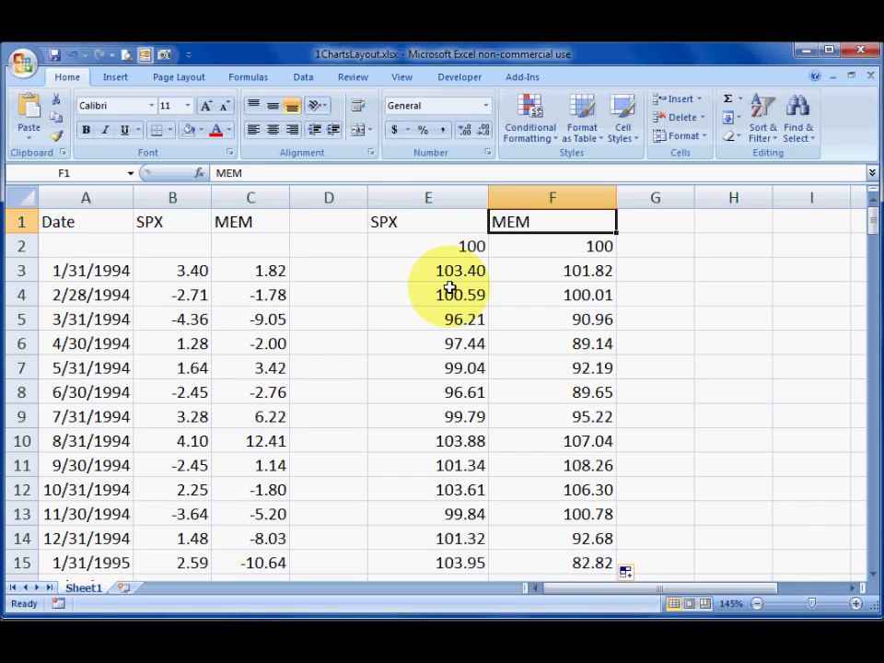
Step: Insert a basic 2-D line chart from the SPX and MEM index data in E1:F187
{"action": "key", "text": "Left"}
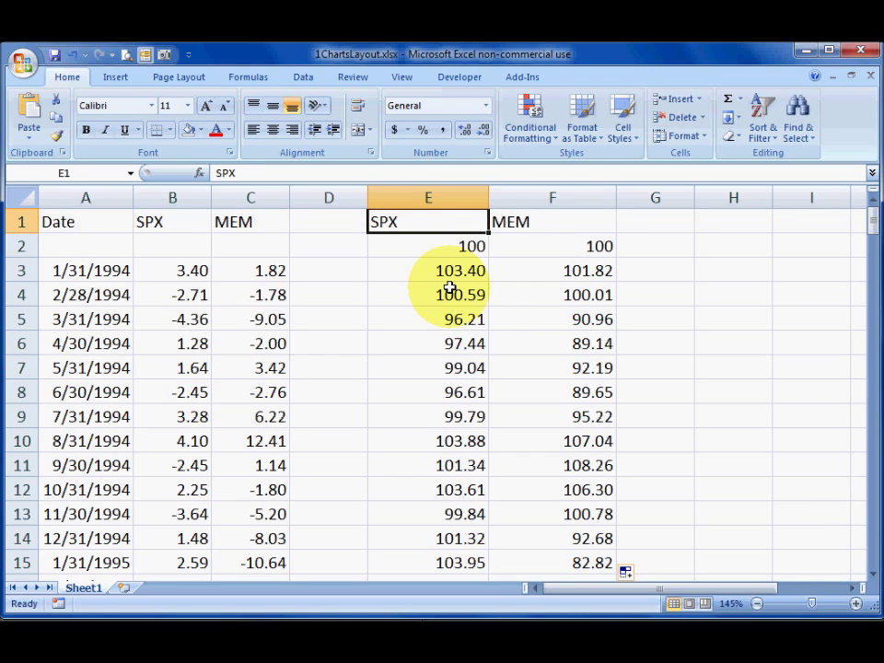
{"action": "key", "text": "shift+Right"}
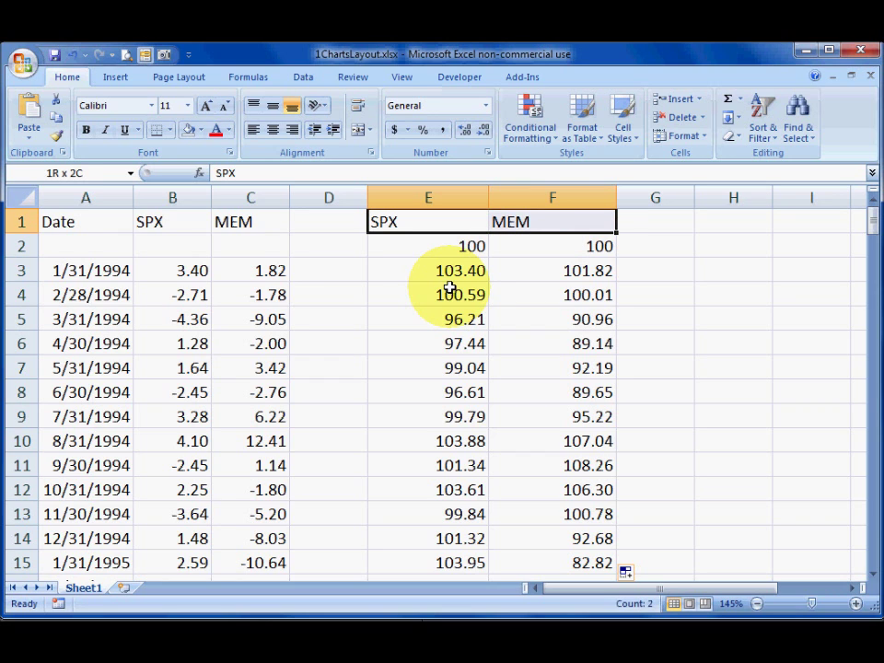
{"action": "key", "text": "ctrl+shift+Down"}
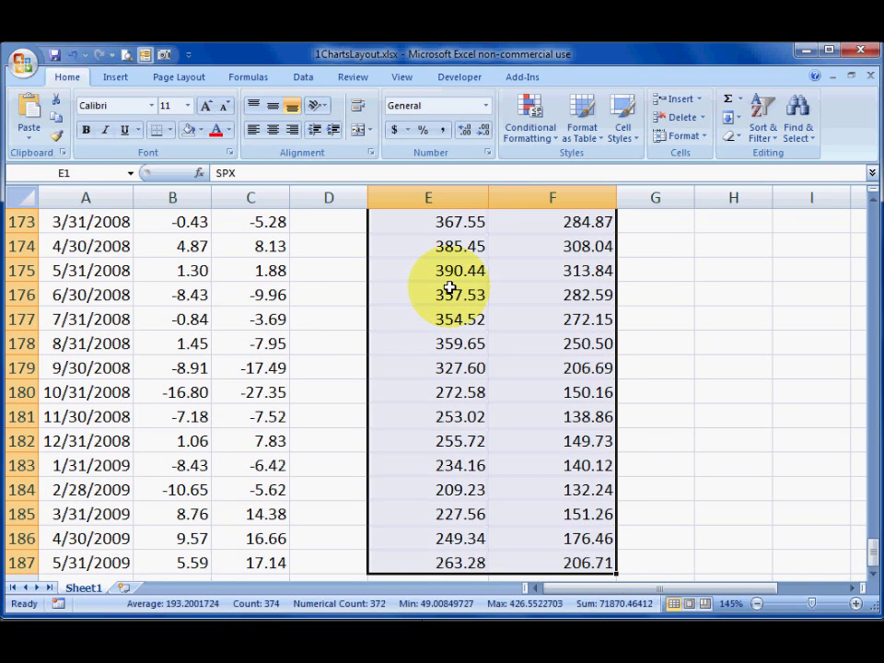
{"action": "left_click", "coordinate": [116, 79]}
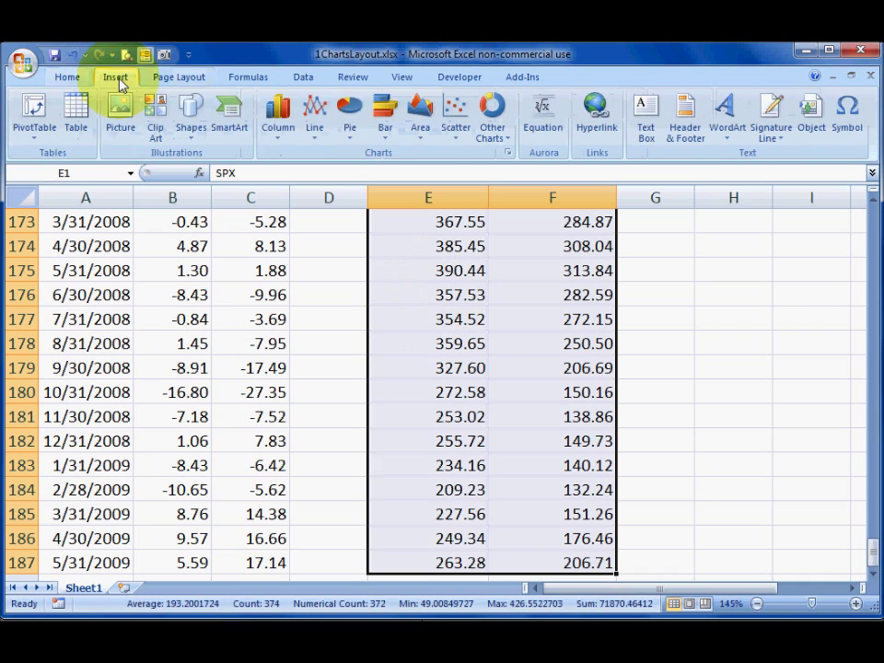
{"action": "left_click", "coordinate": [318, 144]}
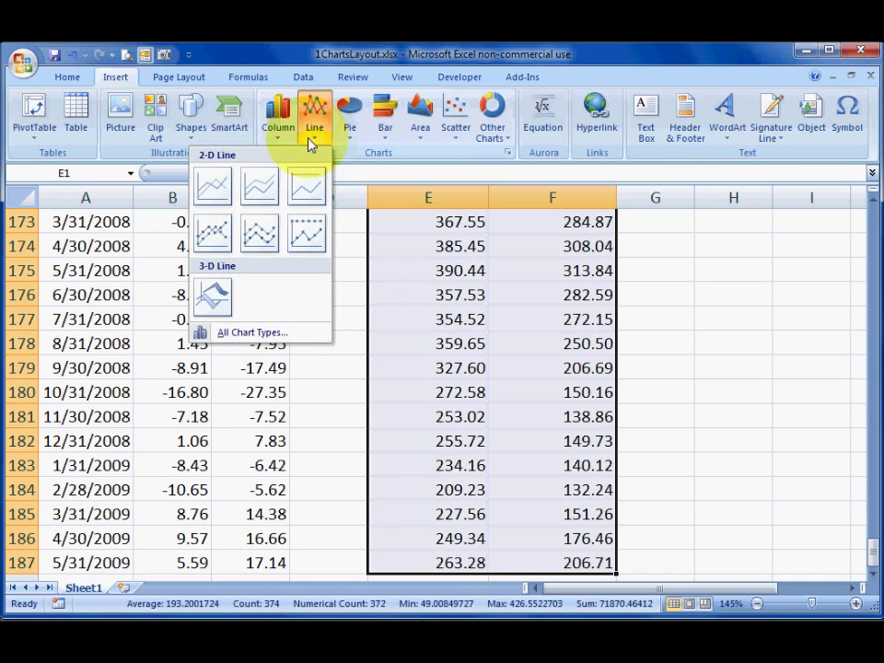
{"action": "left_click", "coordinate": [215, 193]}
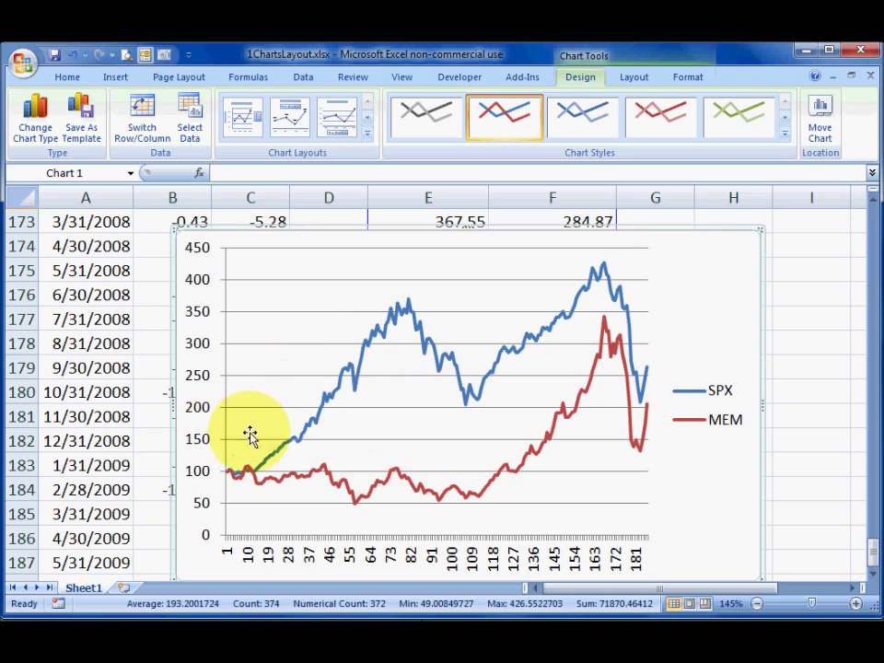
Step: Format the chart's SPX series as a solid black line
{"action": "left_click", "coordinate": [135, 296]}
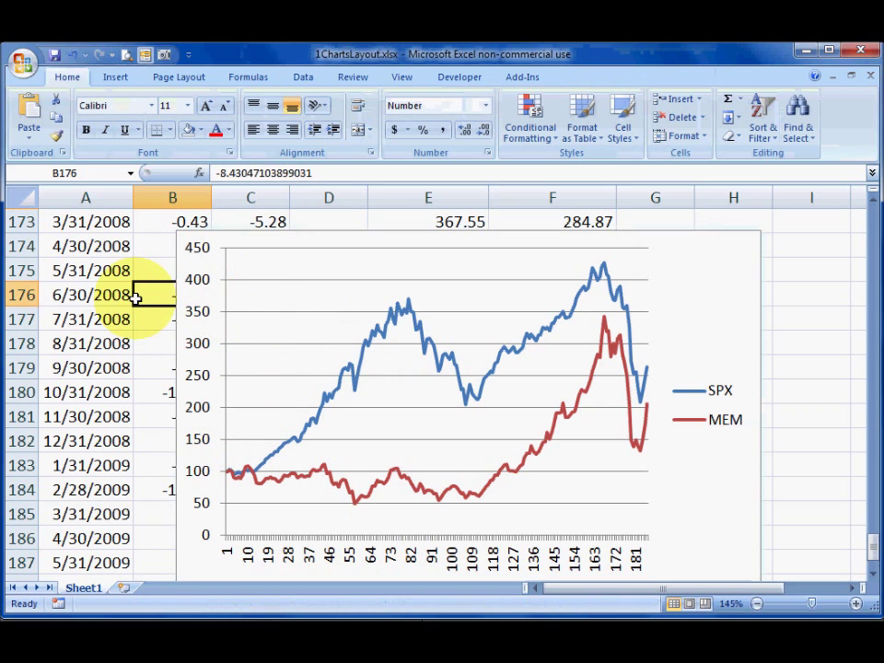
{"action": "left_click", "coordinate": [231, 241]}
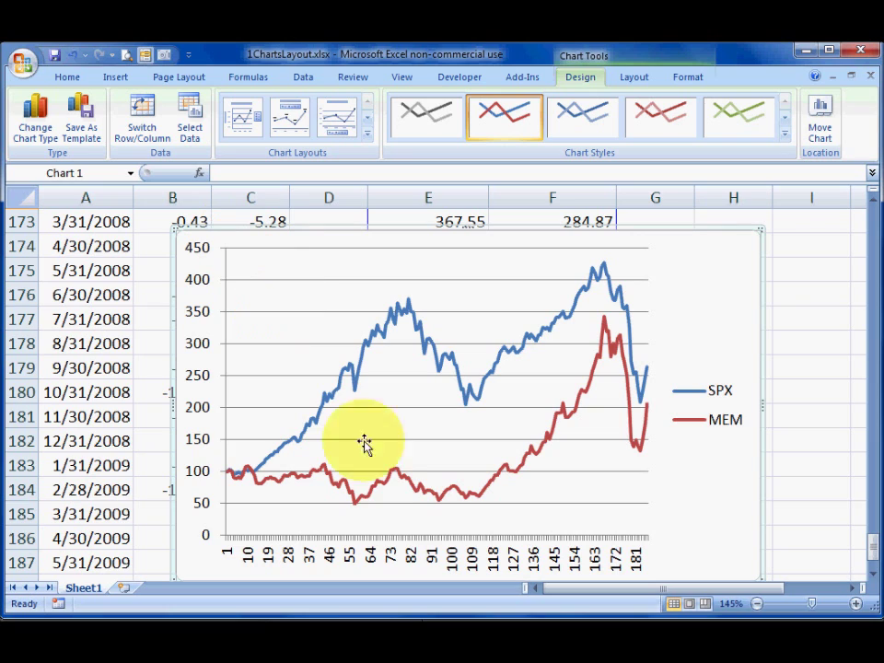
{"action": "left_click", "coordinate": [444, 362]}
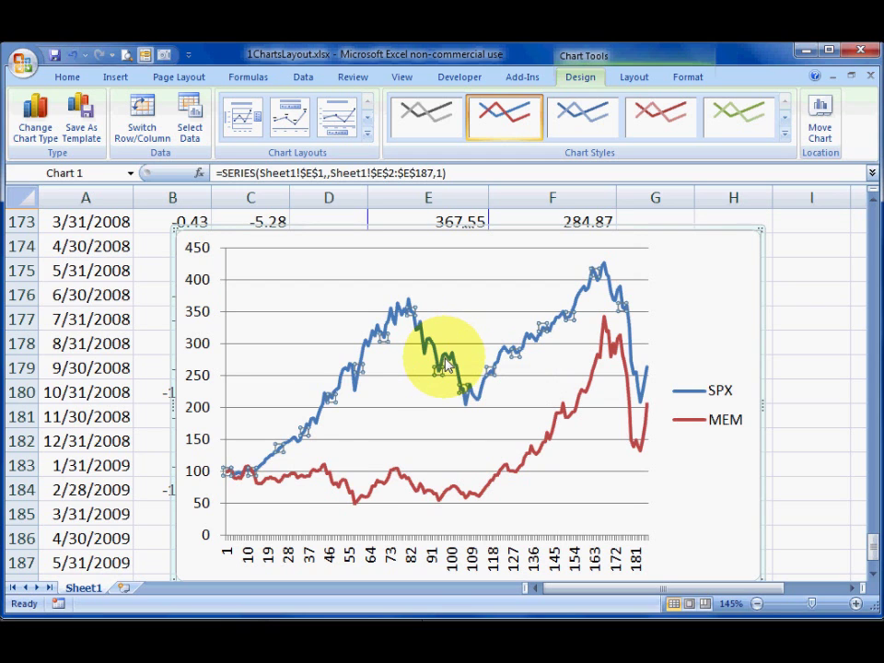
{"action": "right_click", "coordinate": [443, 362]}
{"action": "left_click", "coordinate": [426, 502]}
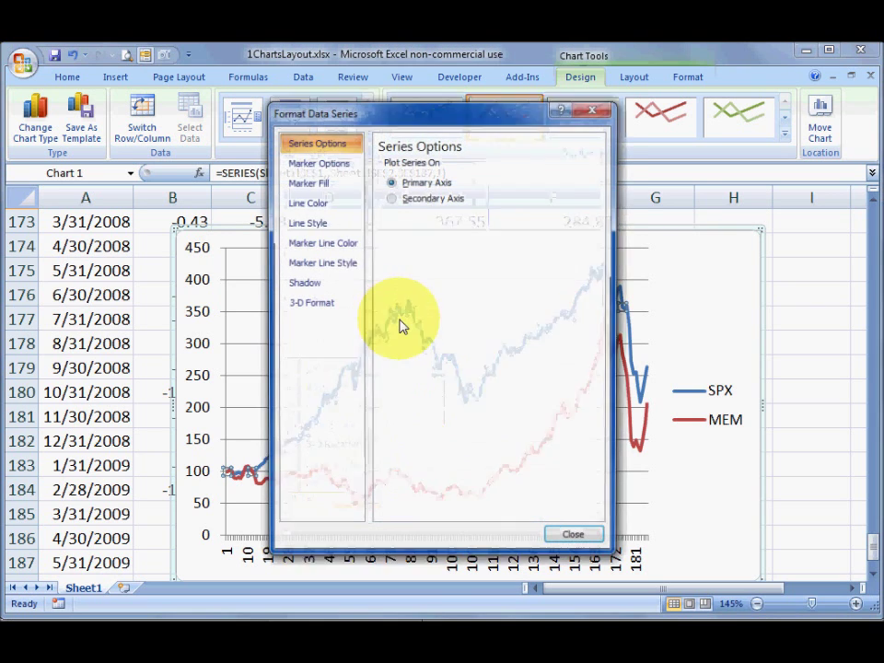
{"action": "left_click", "coordinate": [324, 202]}
{"action": "left_click", "coordinate": [397, 183]}
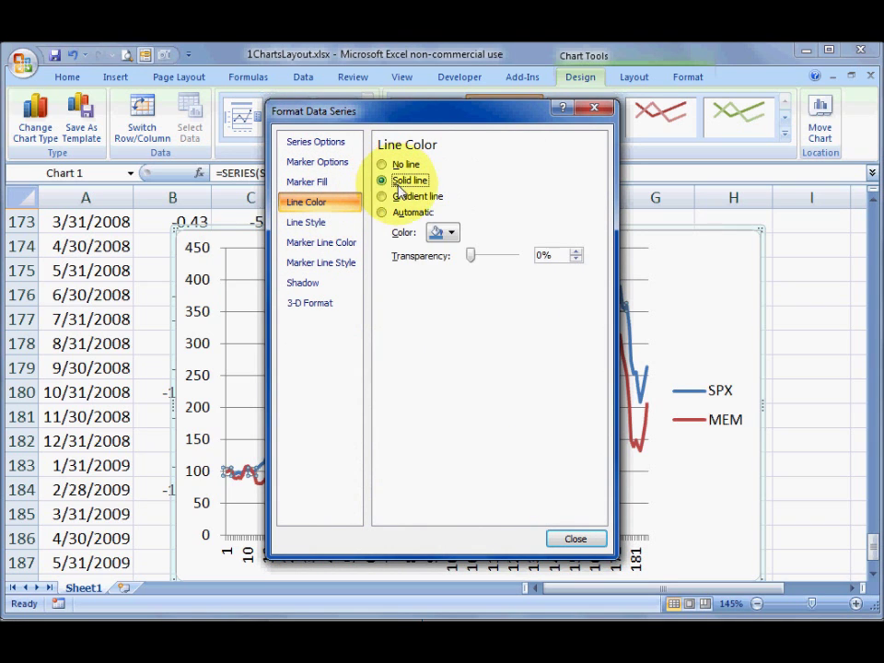
{"action": "left_click", "coordinate": [446, 233]}
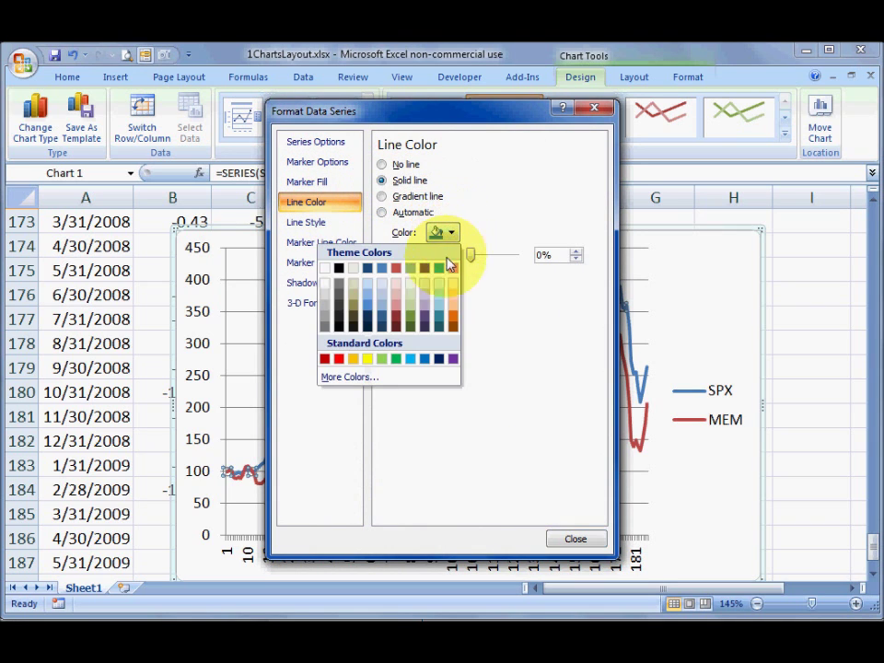
{"action": "left_click", "coordinate": [339, 269]}
{"action": "left_click", "coordinate": [574, 538]}
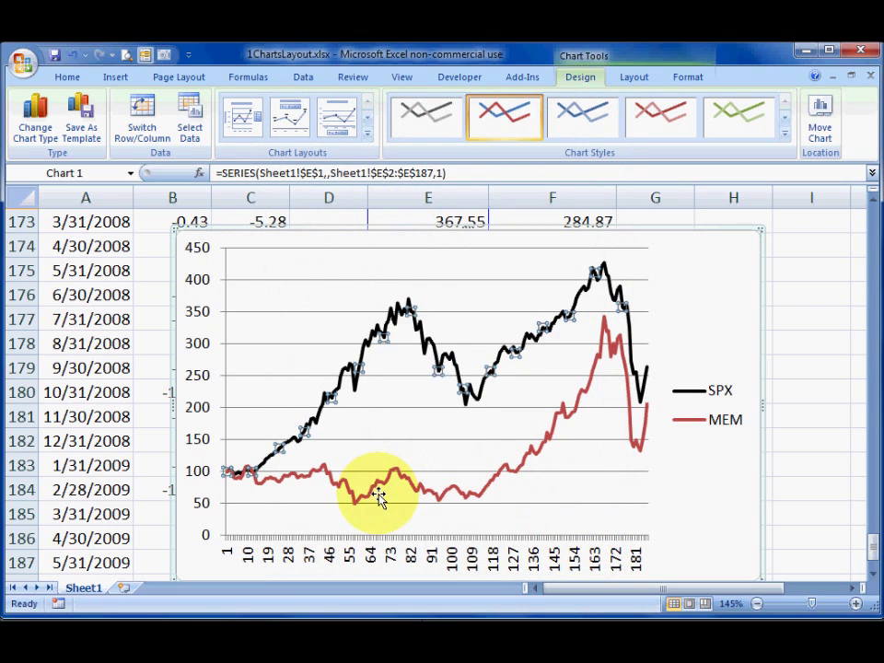
Step: Format the chart's MEM series as a solid black line
{"action": "right_click", "coordinate": [382, 491]}
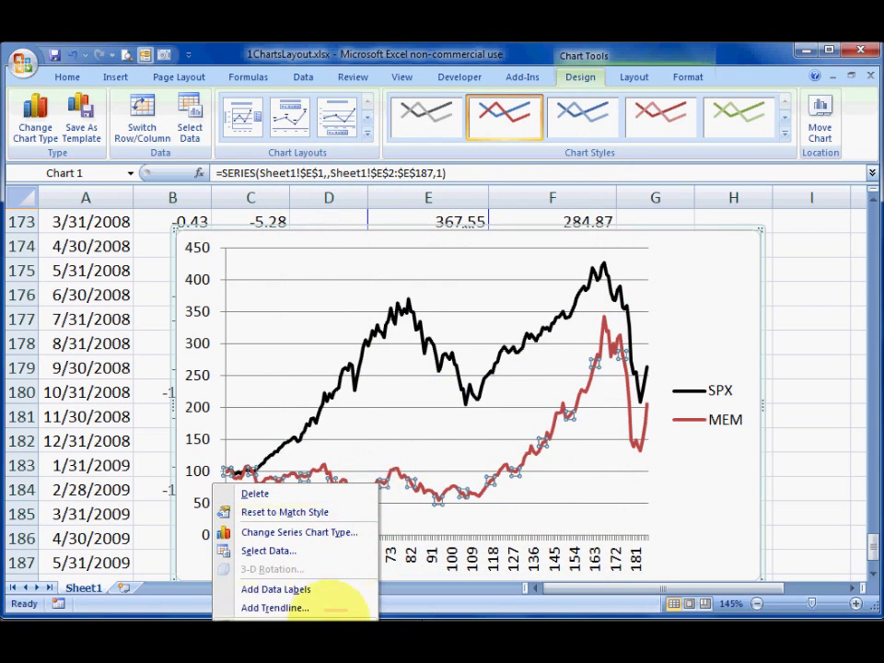
{"action": "left_click", "coordinate": [313, 614]}
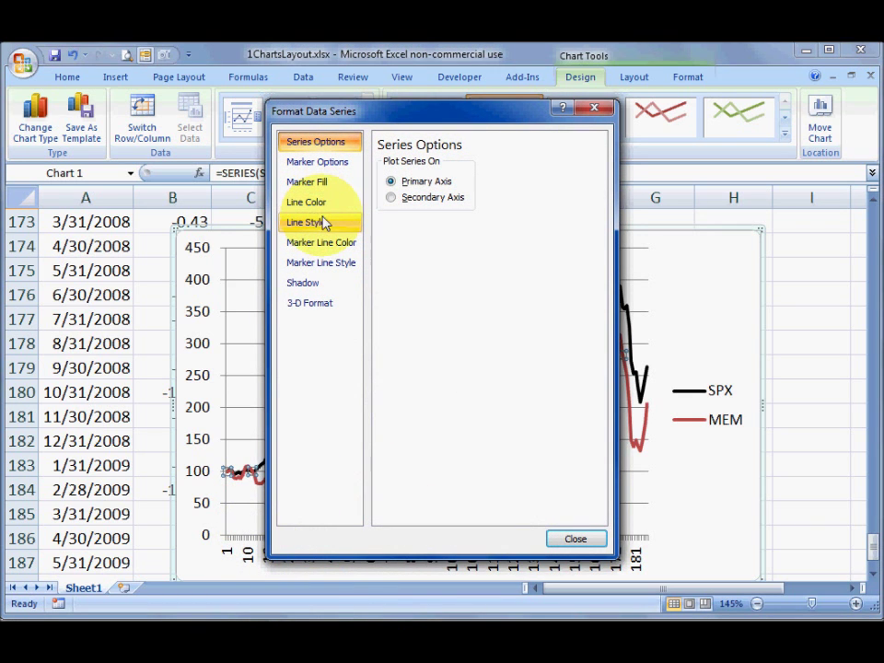
{"action": "left_click", "coordinate": [308, 201]}
{"action": "left_click", "coordinate": [402, 180]}
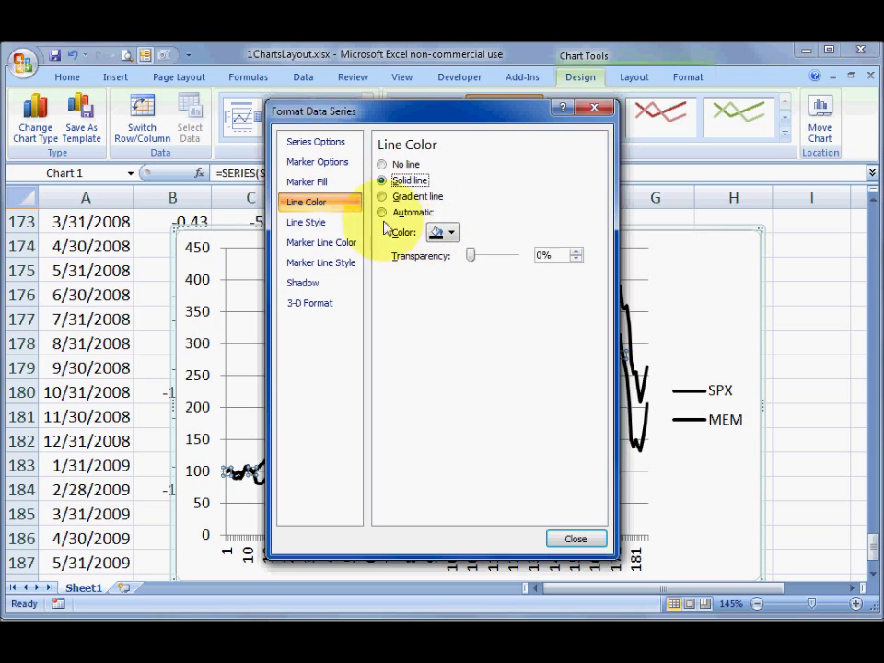
Step: Give the MEM line a dashed style and set its width to 2 pt
{"action": "left_click", "coordinate": [317, 226]}
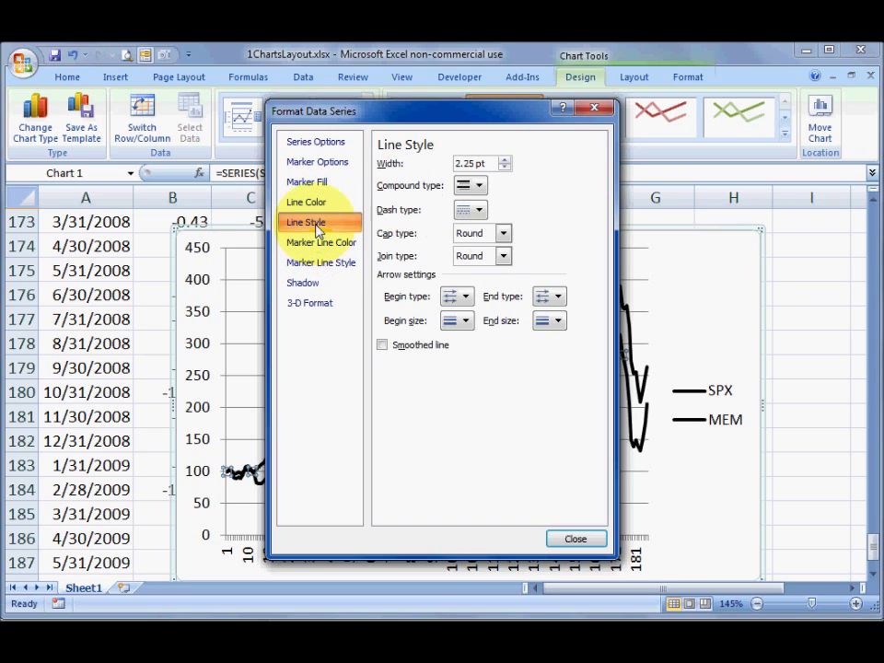
{"action": "left_click", "coordinate": [479, 209]}
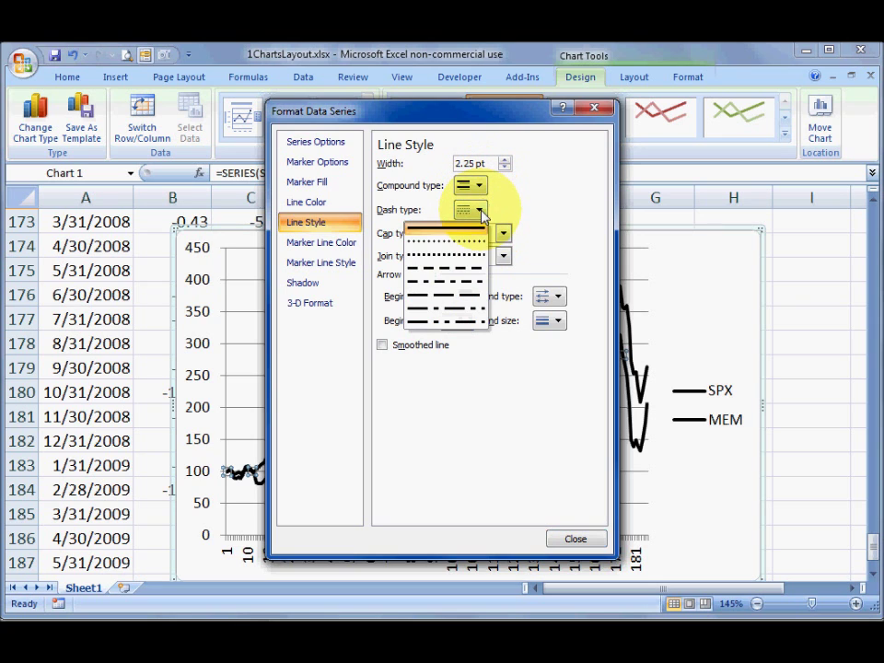
{"action": "left_click", "coordinate": [473, 273]}
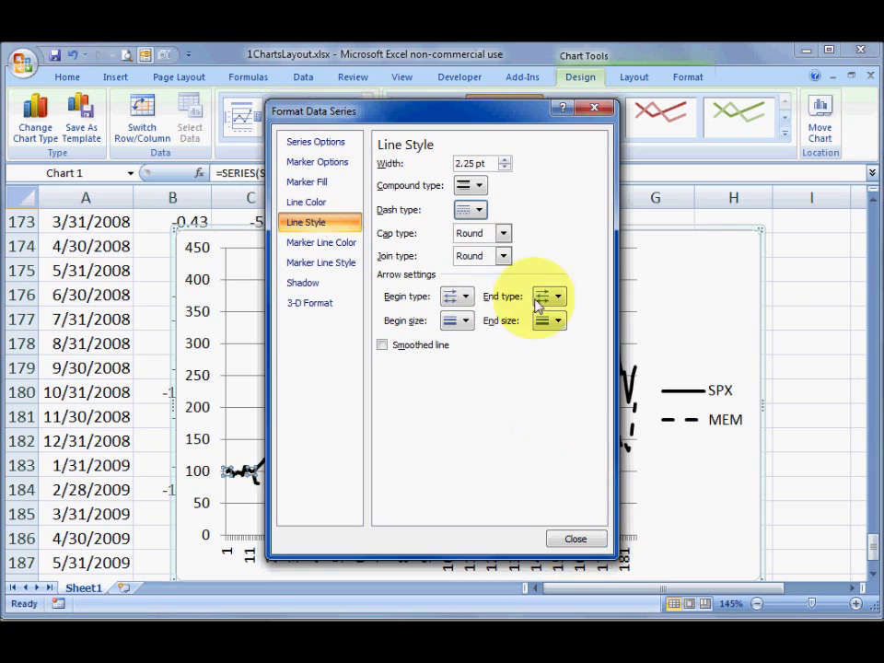
{"action": "left_click", "coordinate": [504, 168]}
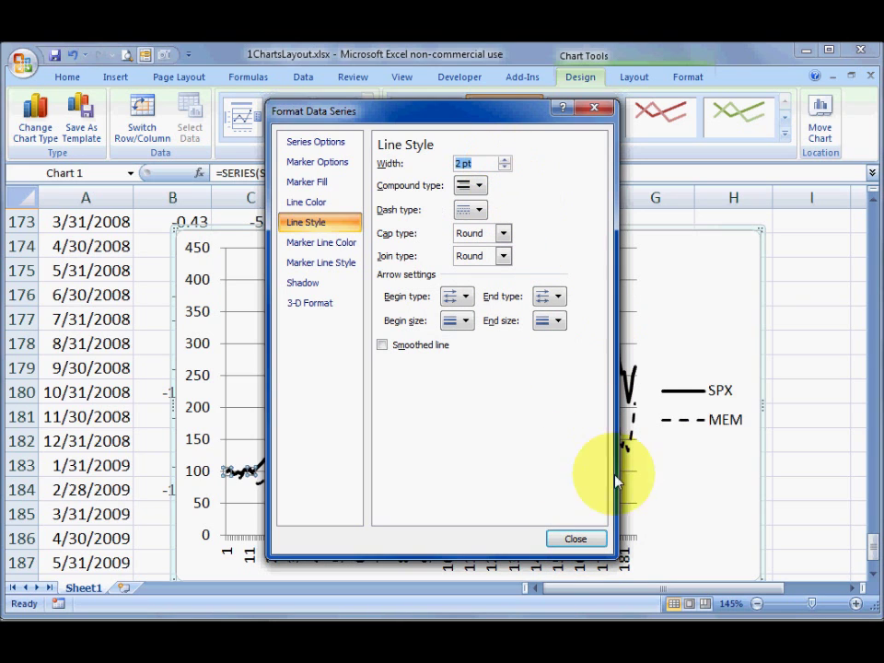
{"action": "left_click", "coordinate": [576, 539]}
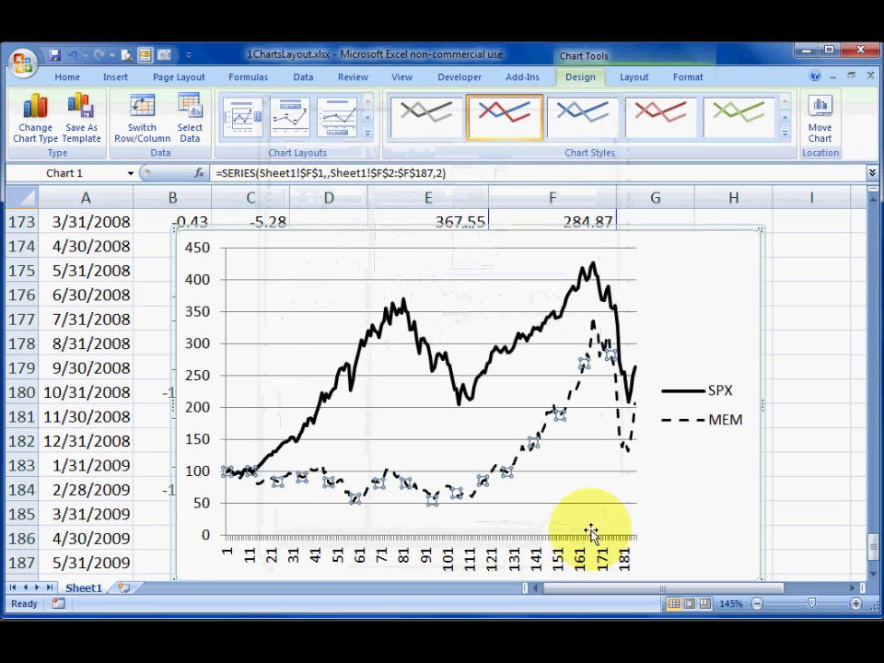
Step: Set the SPX line's width to 2 pt
{"action": "right_click", "coordinate": [432, 359]}
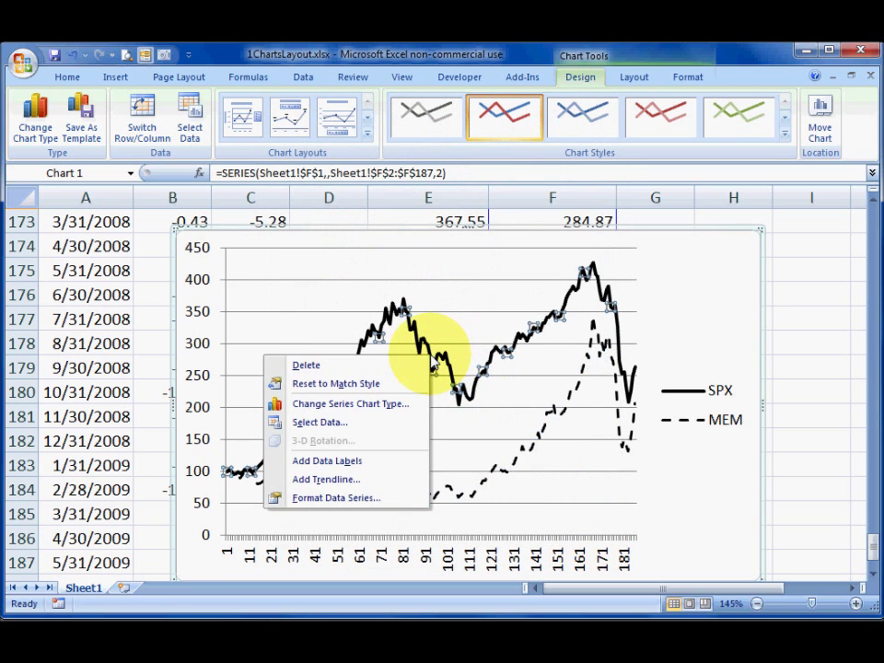
{"action": "left_click", "coordinate": [386, 498]}
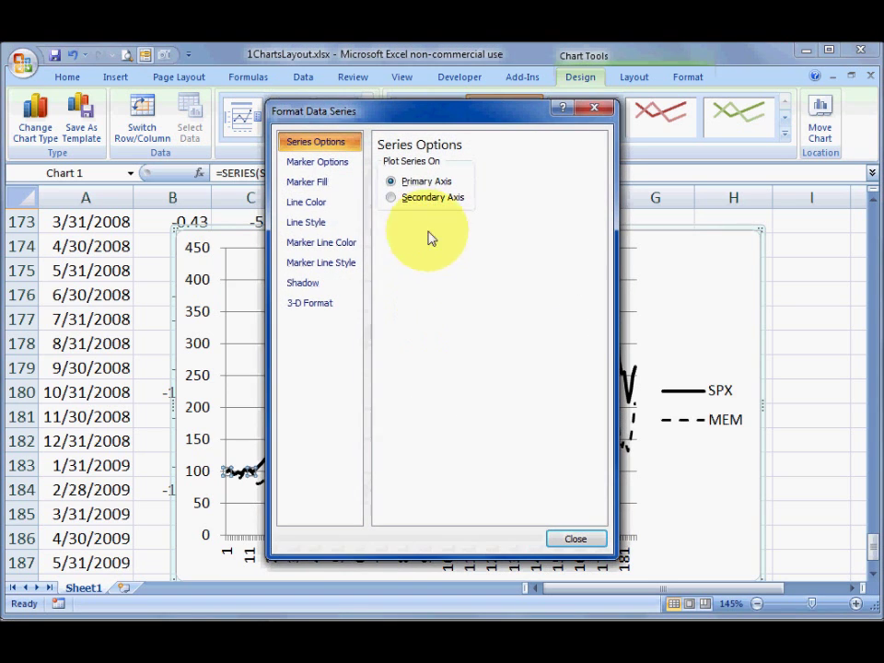
{"action": "left_click", "coordinate": [323, 227]}
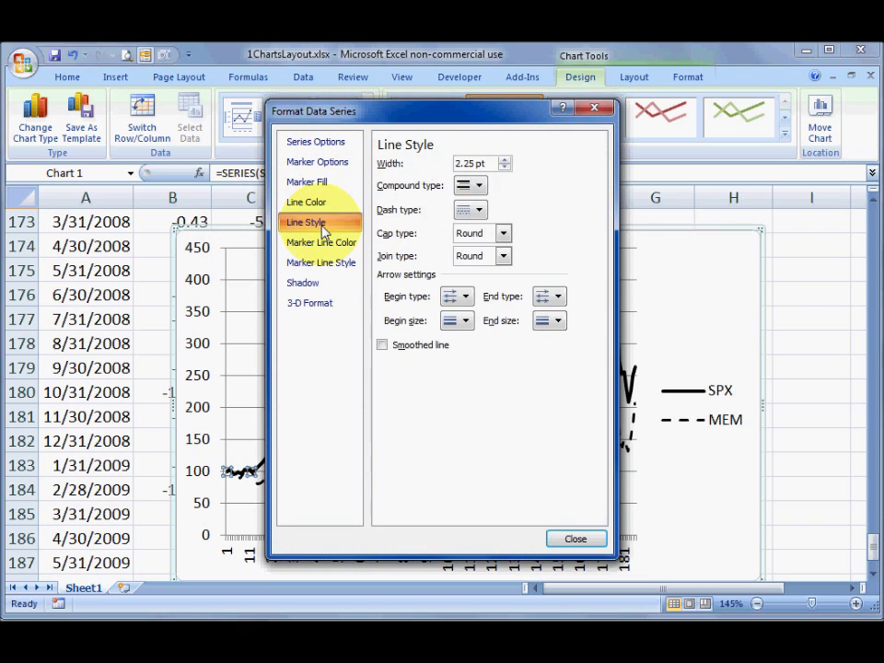
{"action": "left_click", "coordinate": [505, 167]}
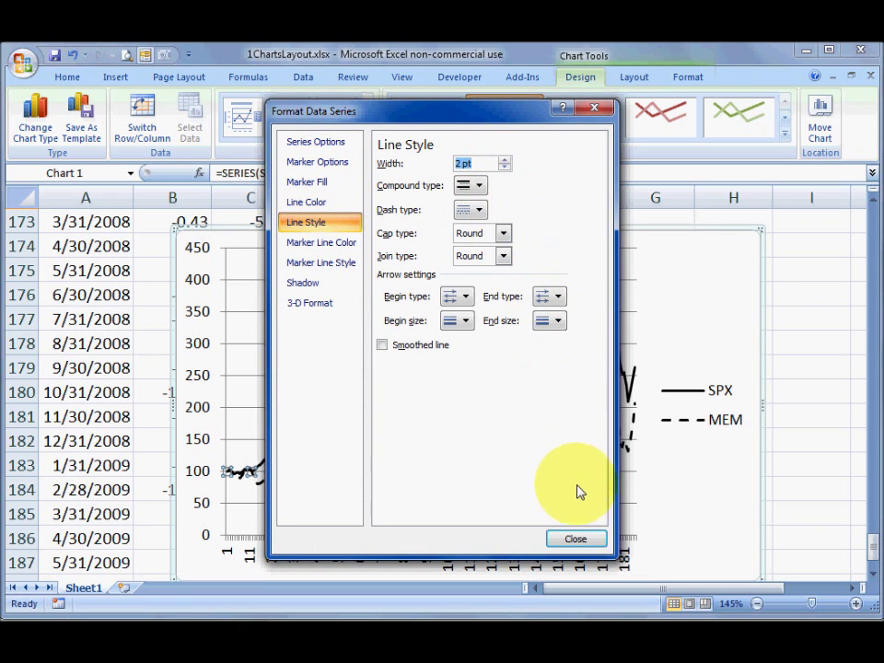
{"action": "left_click", "coordinate": [577, 539]}
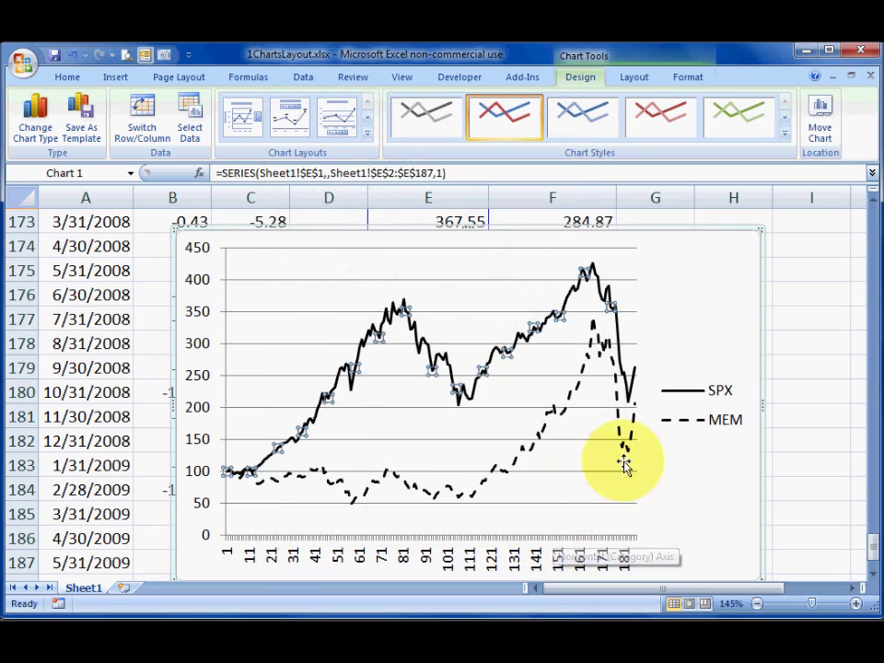
{"action": "left_click", "coordinate": [716, 498]}
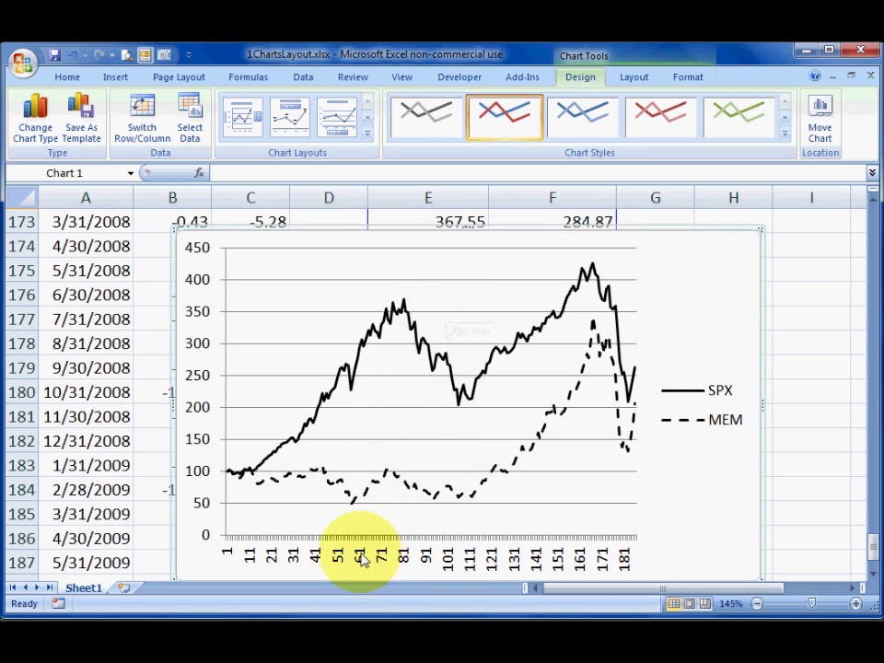
Step: Set the chart's horizontal axis labels to the date range A2:A187 on Sheet1
{"action": "right_click", "coordinate": [326, 296]}
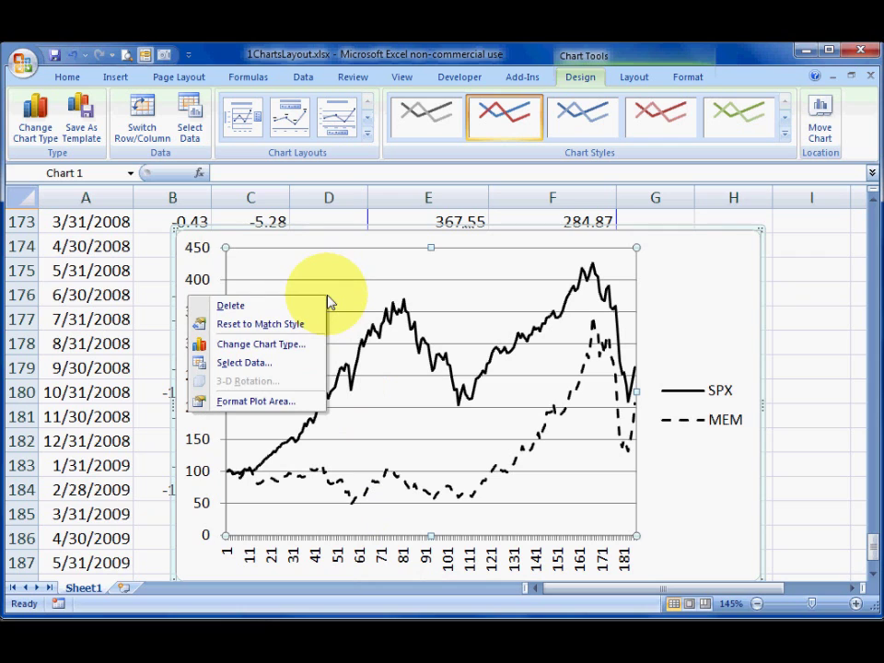
{"action": "left_click", "coordinate": [261, 367]}
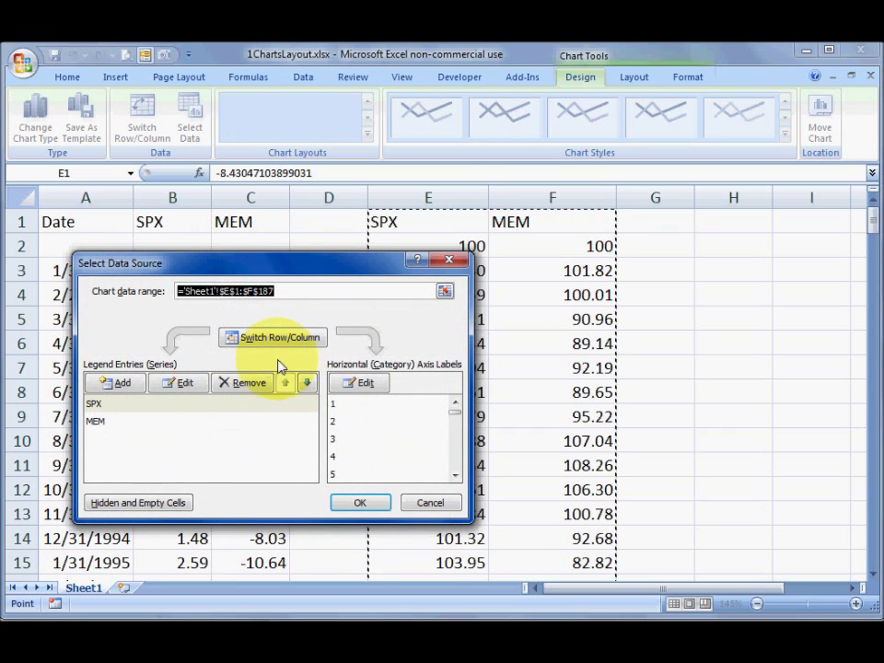
{"action": "left_click_drag", "start_coordinate": [211, 269], "coordinate": [419, 249]}
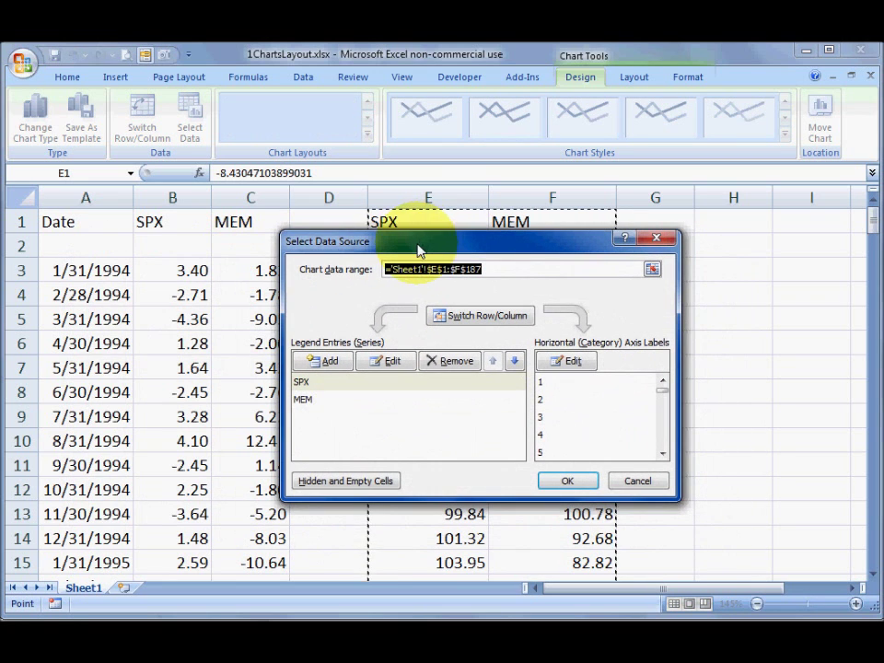
{"action": "left_click", "coordinate": [574, 364]}
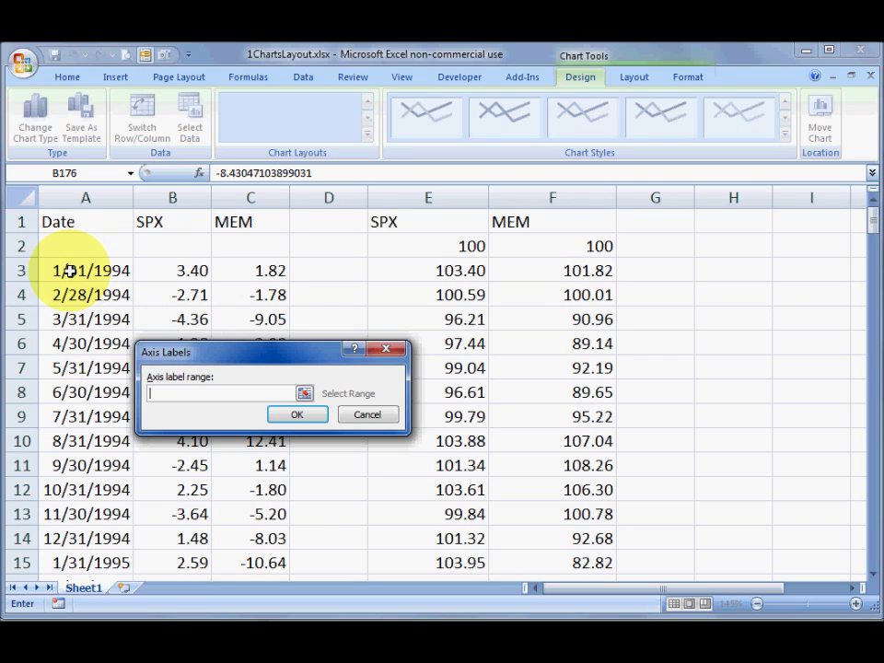
{"action": "left_click", "coordinate": [69, 270]}
{"action": "left_click", "coordinate": [66, 247]}
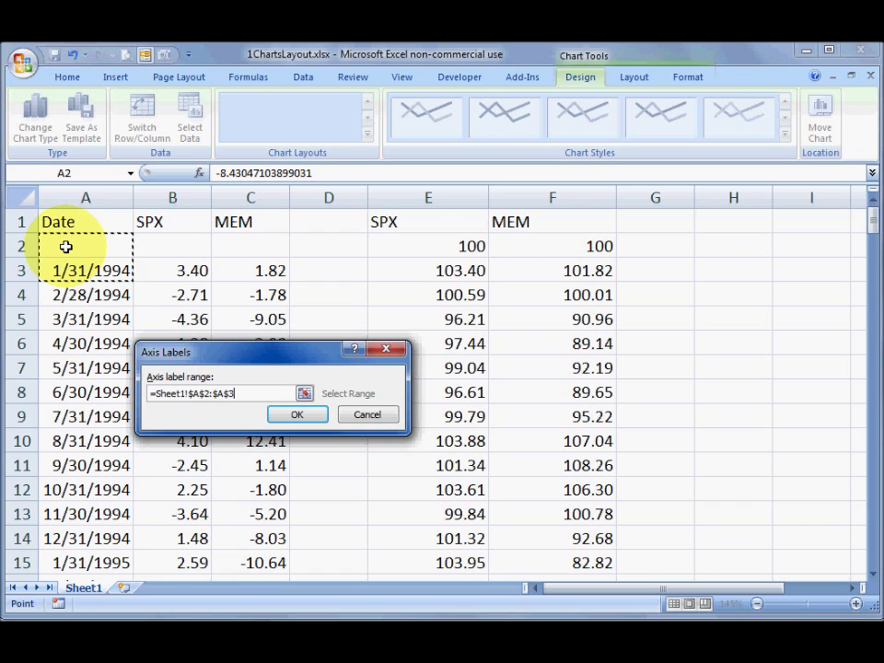
{"action": "key", "text": "ctrl+shift+Down"}
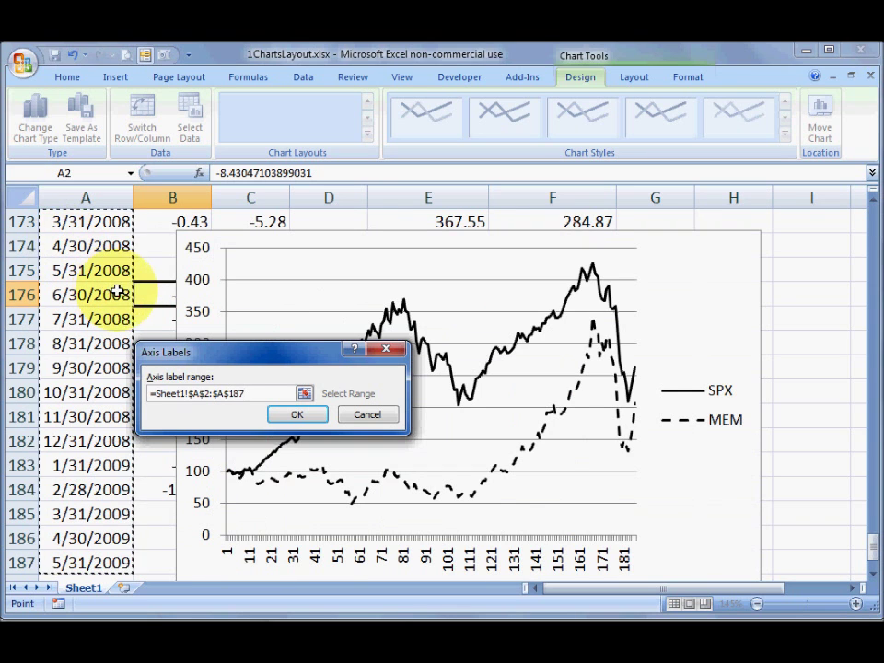
{"action": "left_click", "coordinate": [319, 418]}
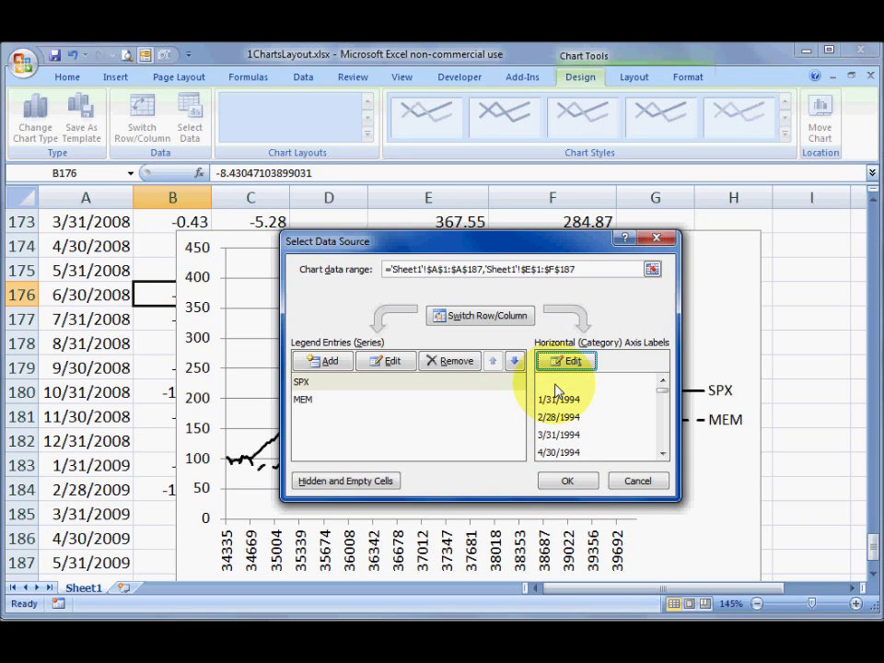
{"action": "left_click", "coordinate": [568, 482]}
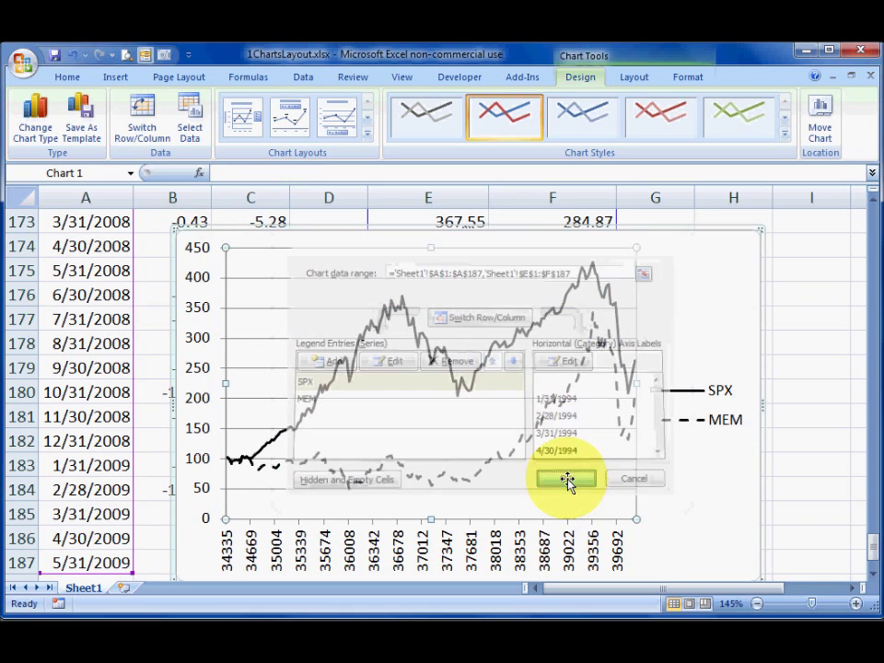
Step: Format the horizontal axis labels with the Date number category, using the *3/14/2001 type
{"action": "left_click", "coordinate": [474, 545]}
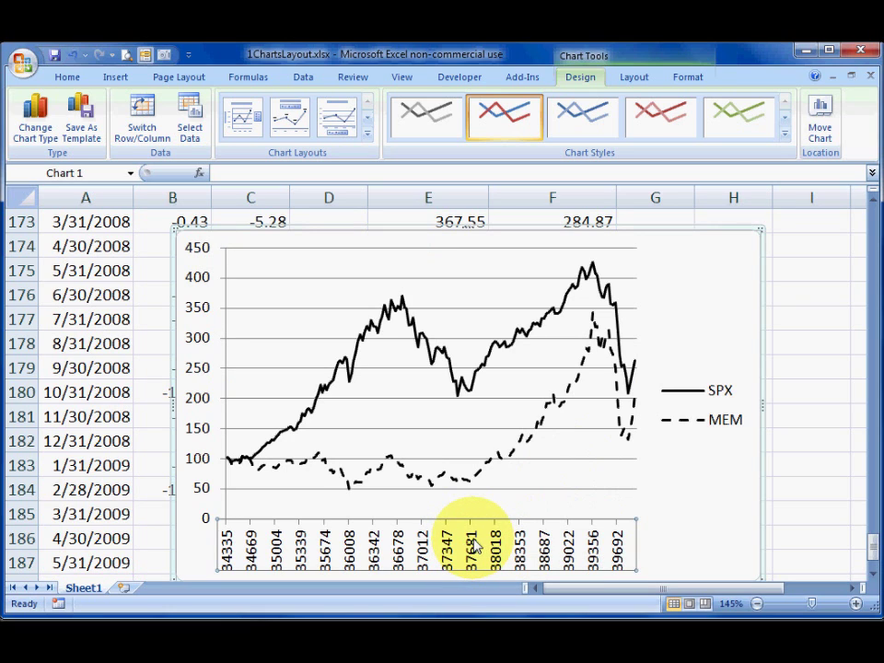
{"action": "right_click", "coordinate": [474, 543]}
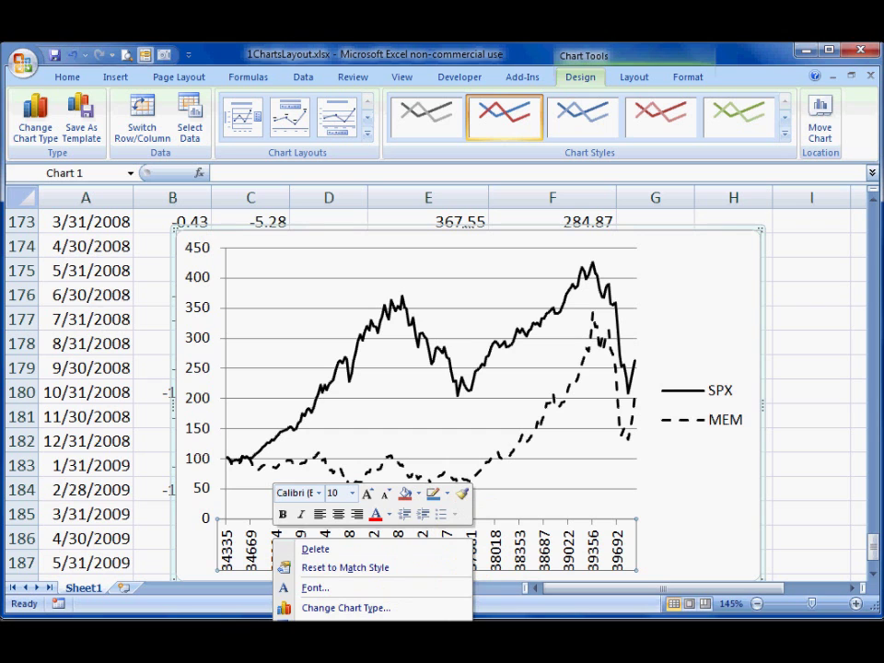
{"action": "left_click", "coordinate": [341, 614]}
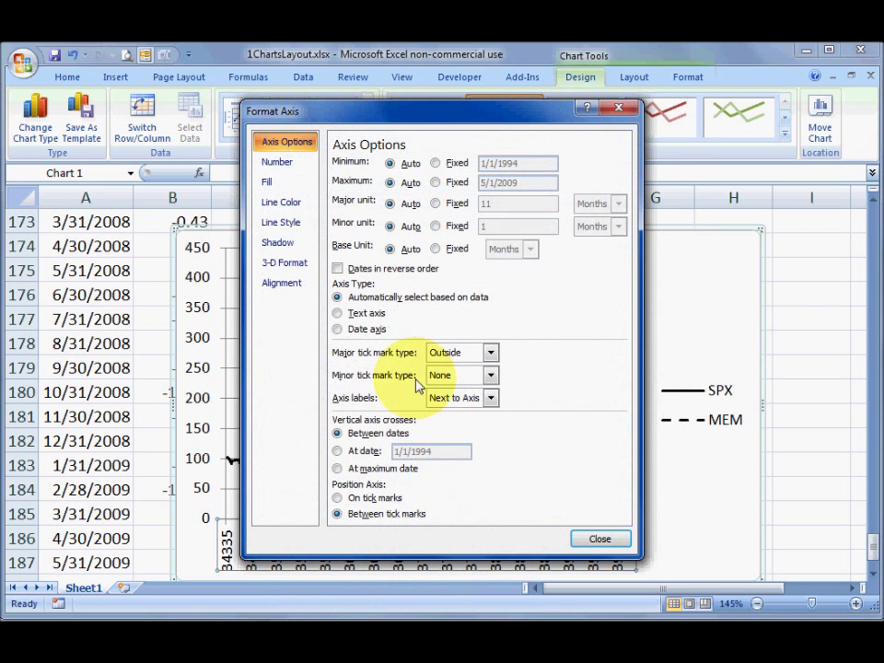
{"action": "left_click", "coordinate": [283, 169]}
{"action": "left_click", "coordinate": [348, 222]}
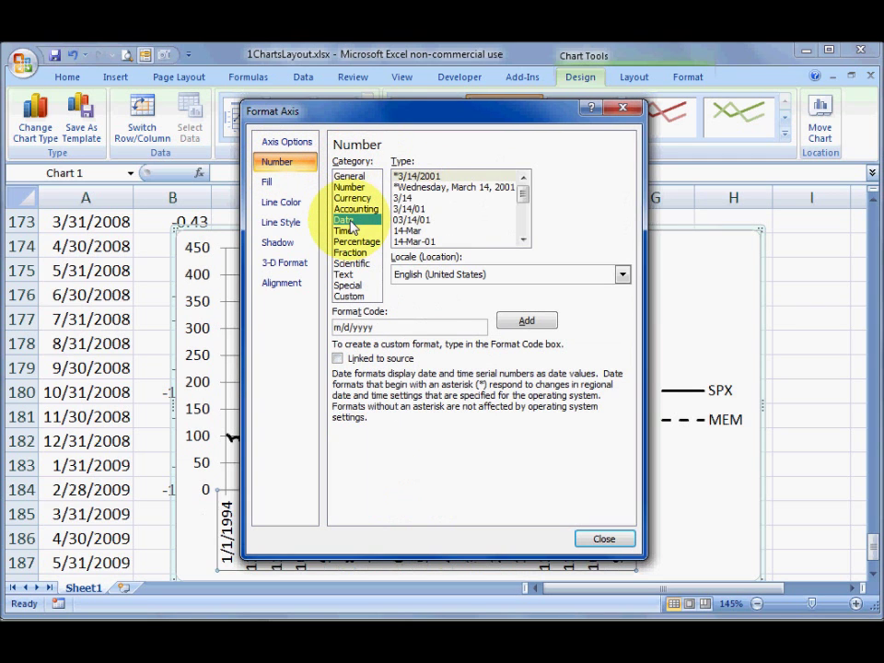
{"action": "left_click_drag", "start_coordinate": [345, 125], "coordinate": [530, 129]}
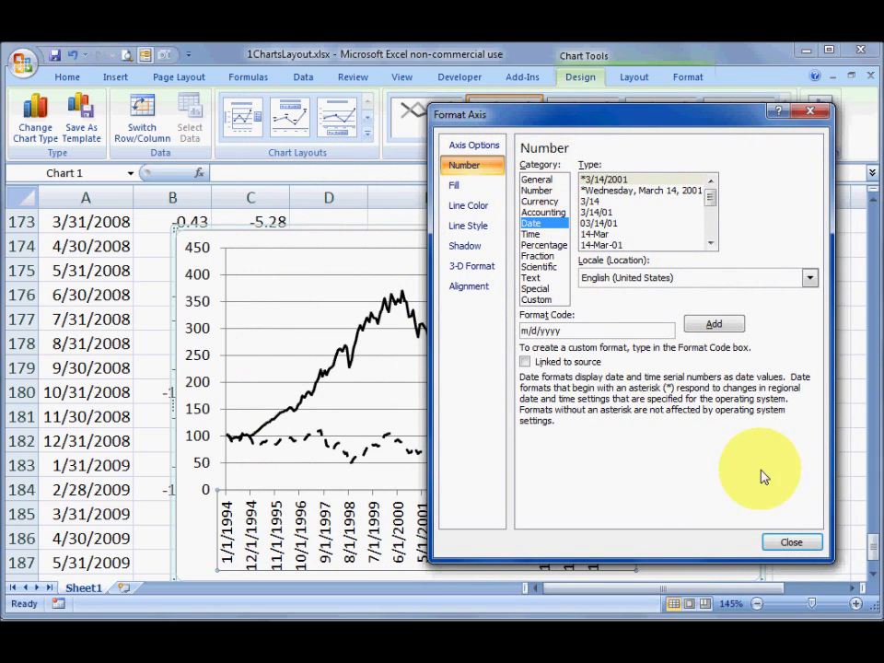
{"action": "left_click", "coordinate": [793, 543]}
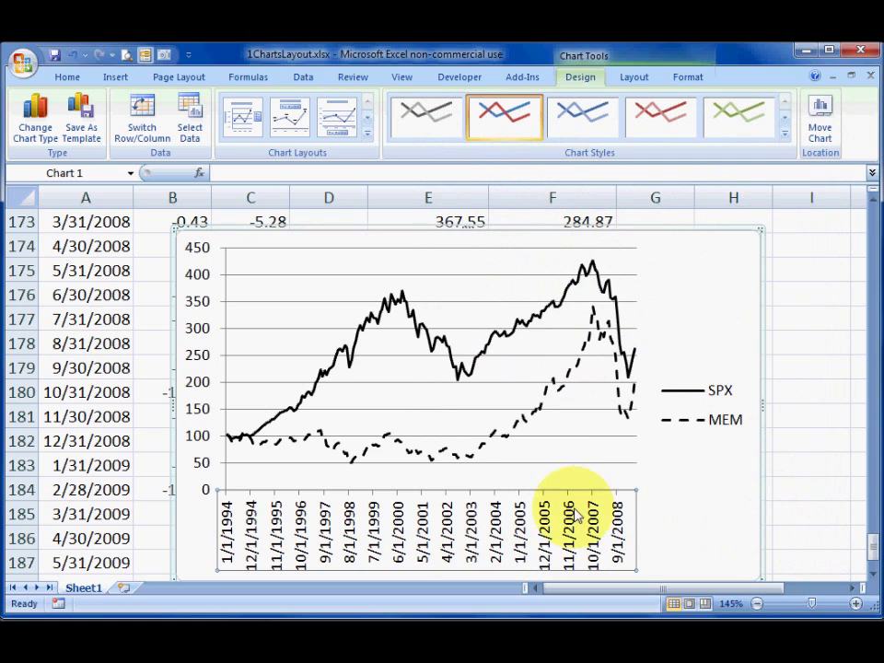
Step: Set the horizontal axis's major unit to a fixed 12 months
{"action": "right_click", "coordinate": [278, 517]}
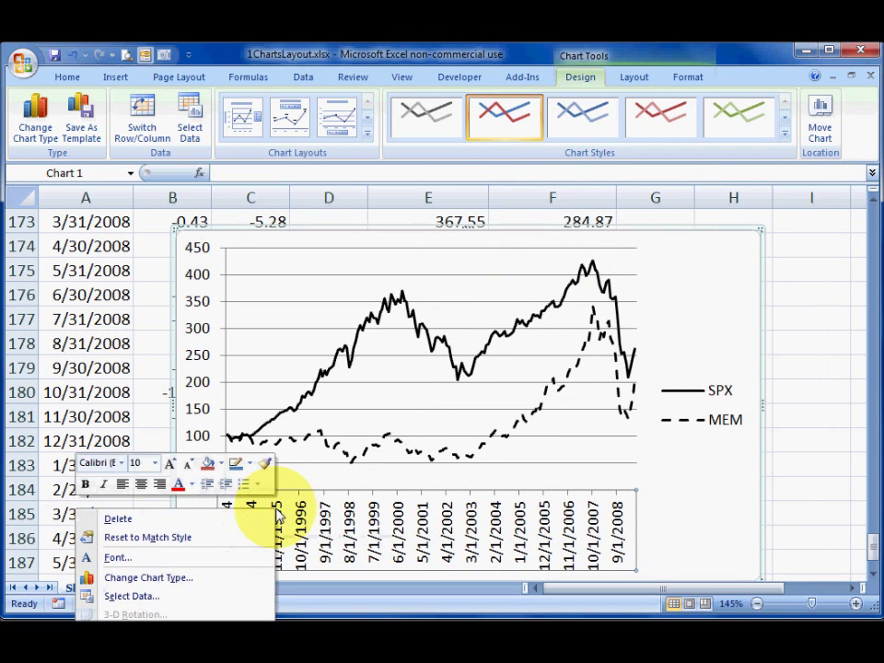
{"action": "left_click", "coordinate": [138, 615]}
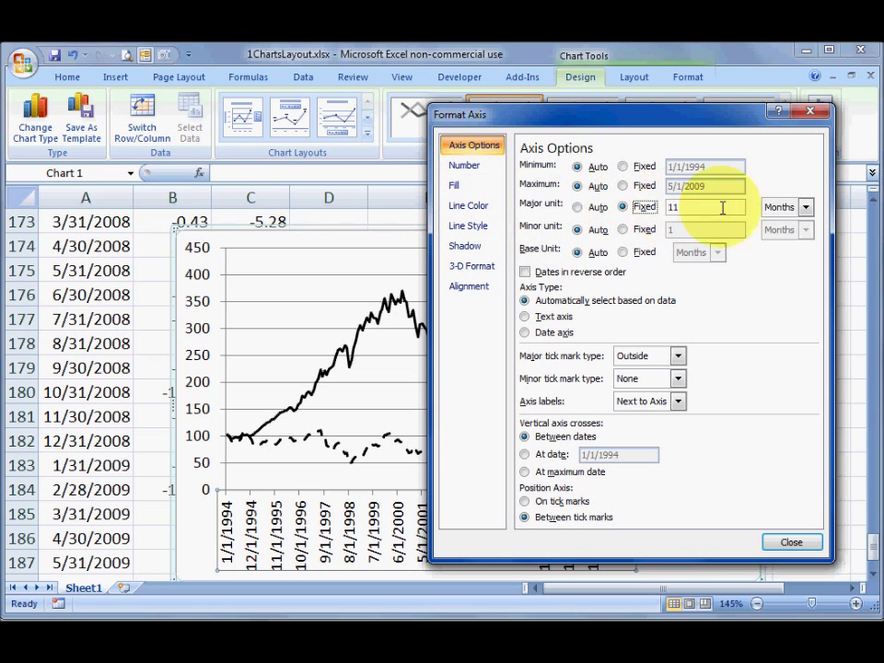
{"action": "key", "text": "BackSpace"}
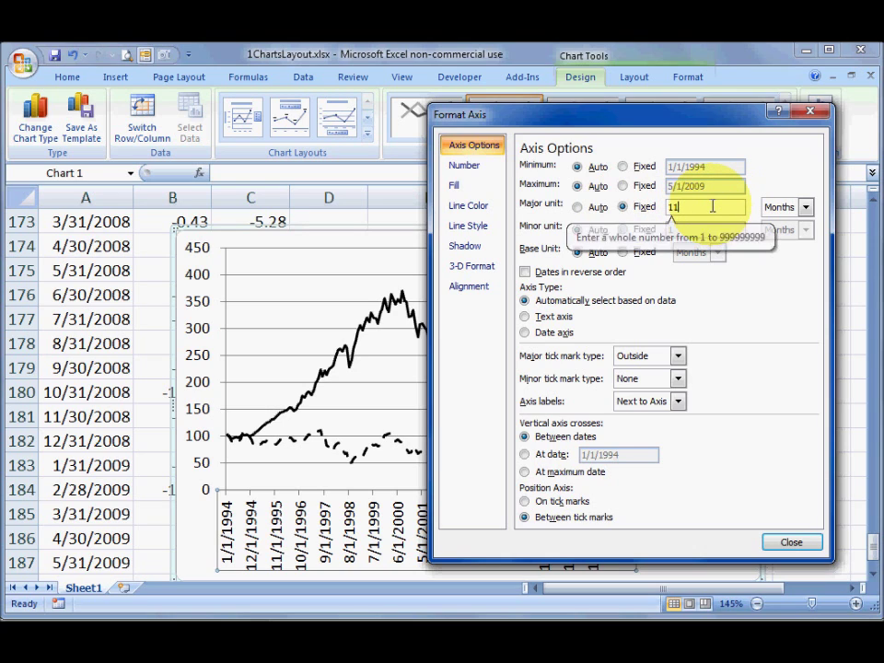
{"action": "type", "text": "2"}
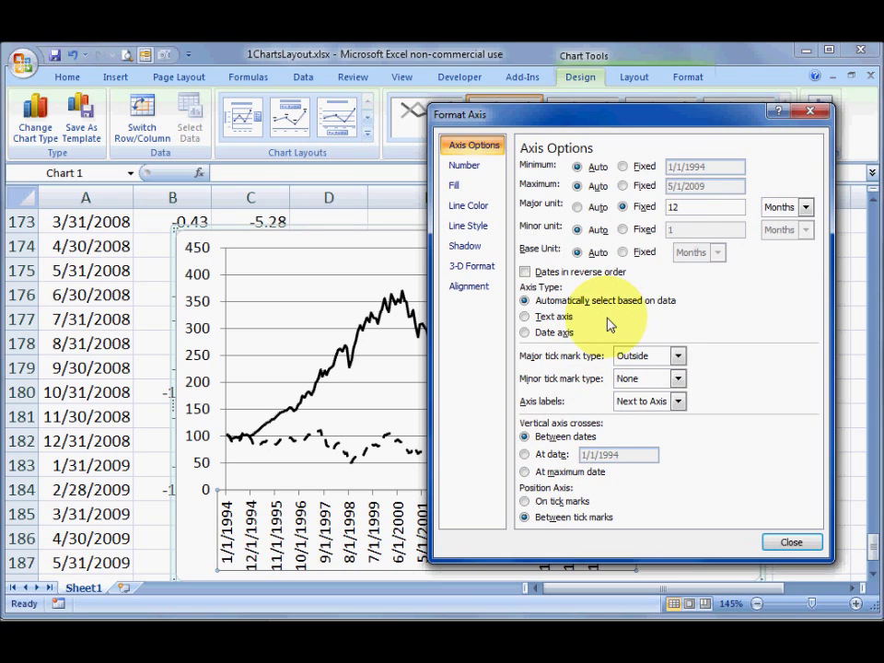
Step: Change the horizontal axis labels to the Mar-01 month-year date format
{"action": "left_click", "coordinate": [474, 169]}
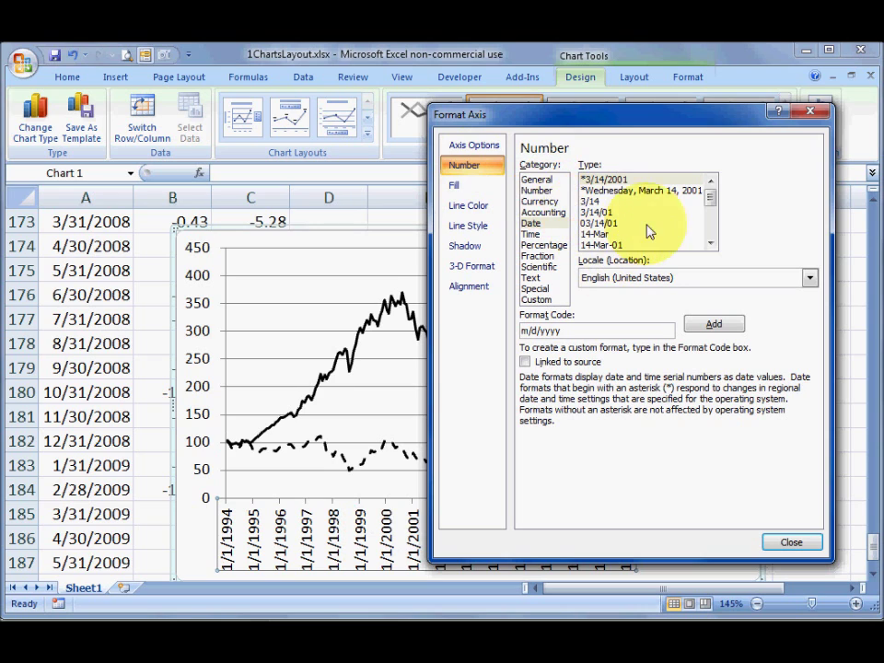
{"action": "left_click_drag", "start_coordinate": [712, 211], "coordinate": [712, 221]}
{"action": "left_click", "coordinate": [596, 199]}
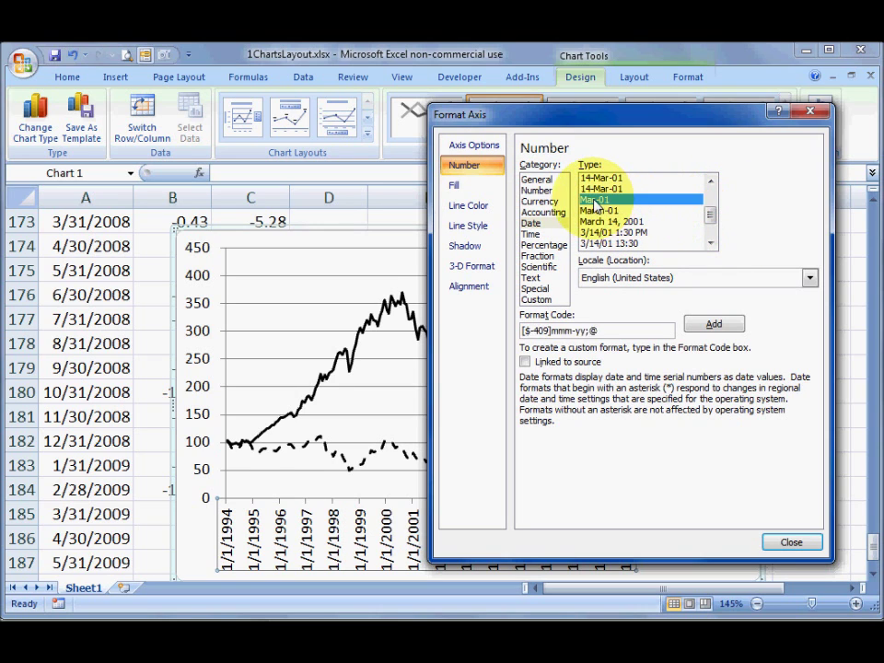
{"action": "left_click", "coordinate": [792, 542]}
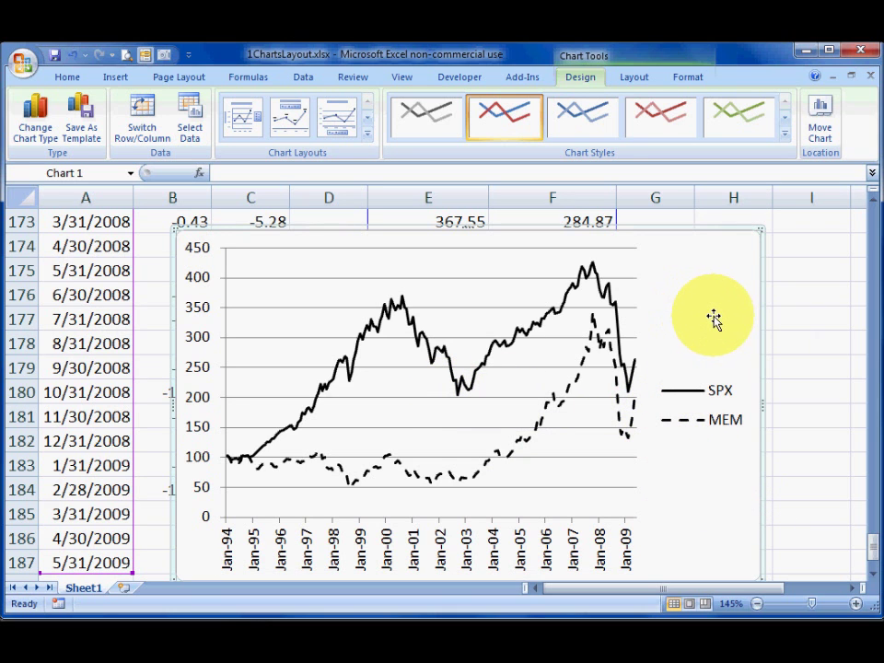
Step: Move the chart up the worksheet to about row 153 and add the title "Date" below its horizontal axis
{"action": "left_click", "coordinate": [621, 232]}
{"action": "mouse_move", "coordinate": [622, 233]}
{"action": "left_mouse_down"}
{"action": "mouse_move", "coordinate": [622, 213]}
{"action": "mouse_move", "coordinate": [621, 226]}
{"action": "left_mouse_up"}
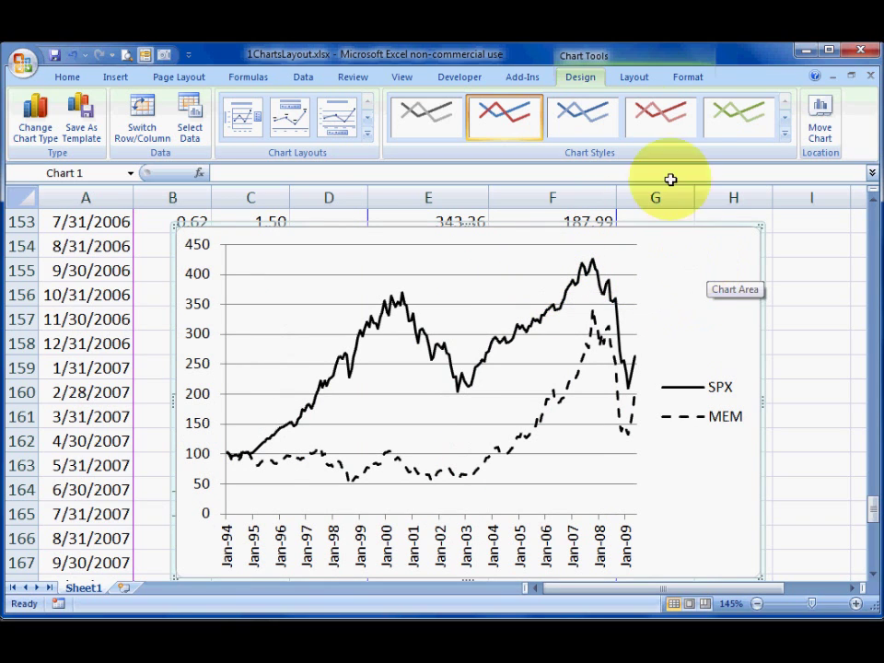
{"action": "left_click", "coordinate": [633, 79]}
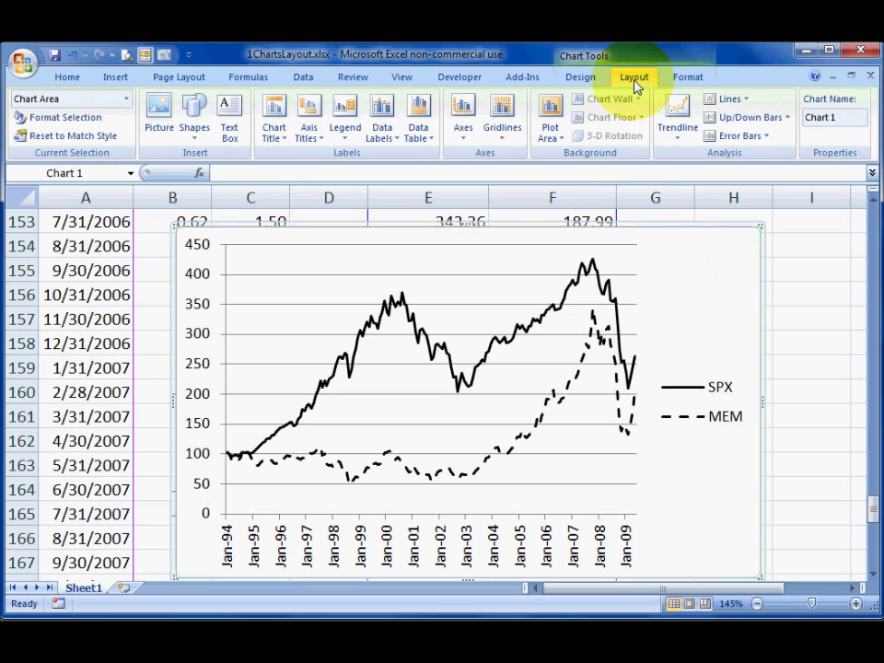
{"action": "left_click", "coordinate": [310, 136]}
{"action": "mouse_move", "coordinate": [314, 158]}
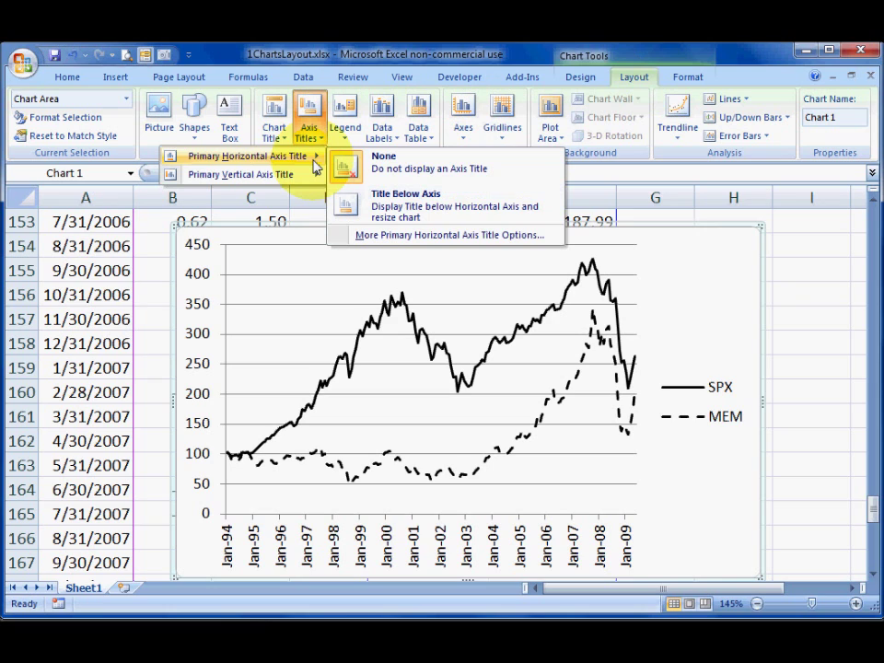
{"action": "left_click", "coordinate": [442, 203]}
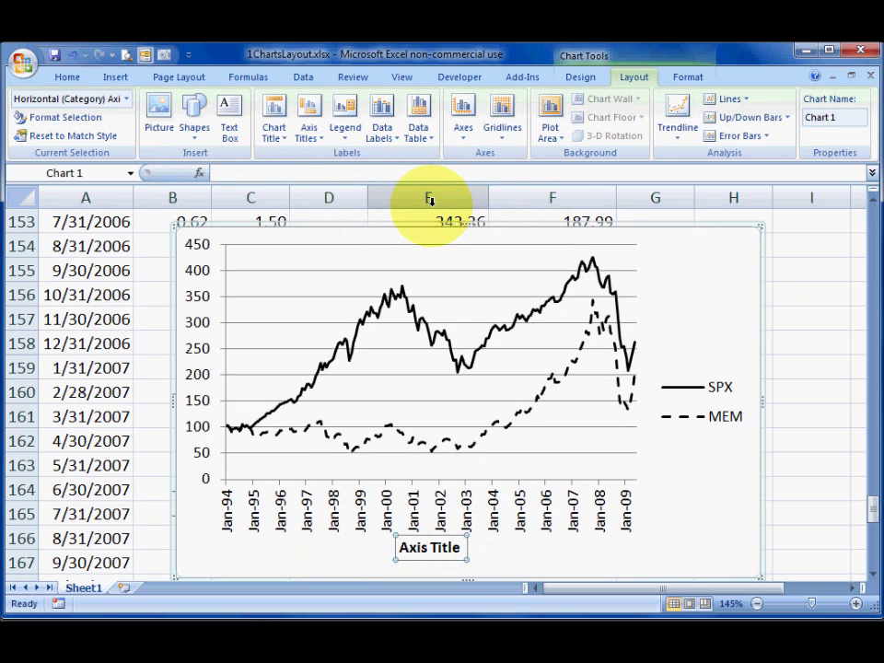
{"action": "type", "text": "Da"}
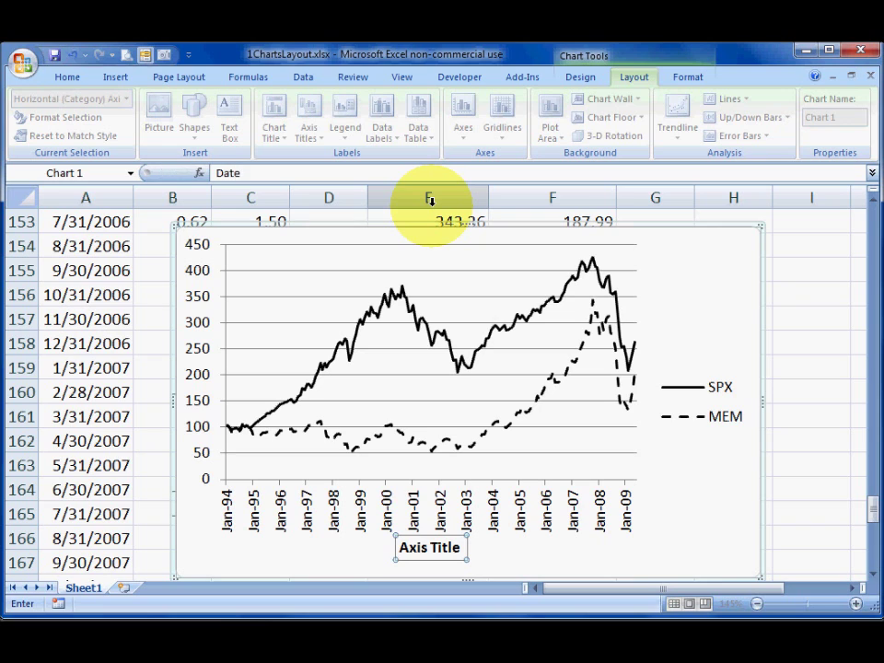
{"action": "type", "text": "te"}
{"action": "key", "text": "Return"}
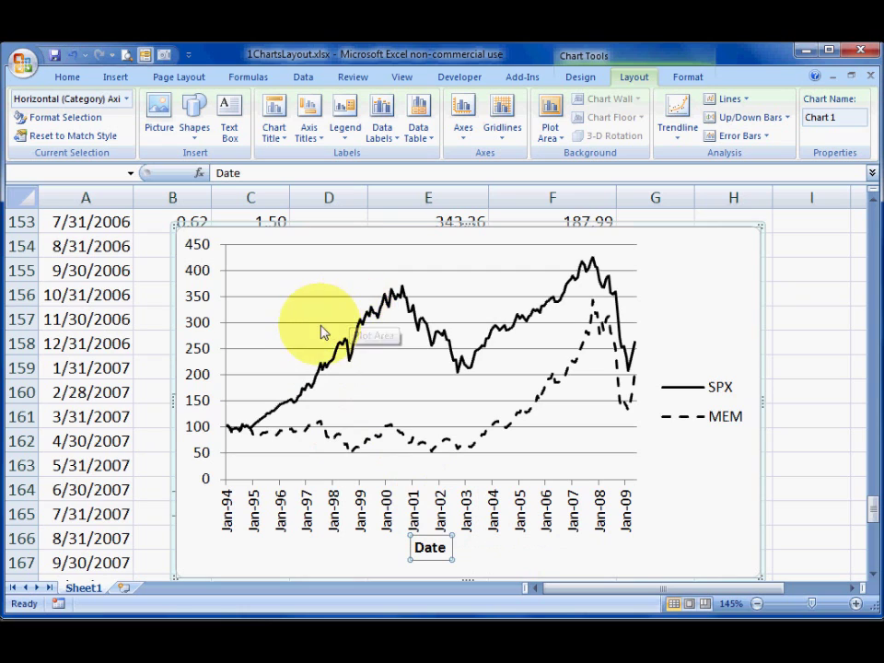
Step: Add a rotated title to the vertical axis reading "Index level (Jan. 1994 = 100)"
{"action": "left_click", "coordinate": [311, 134]}
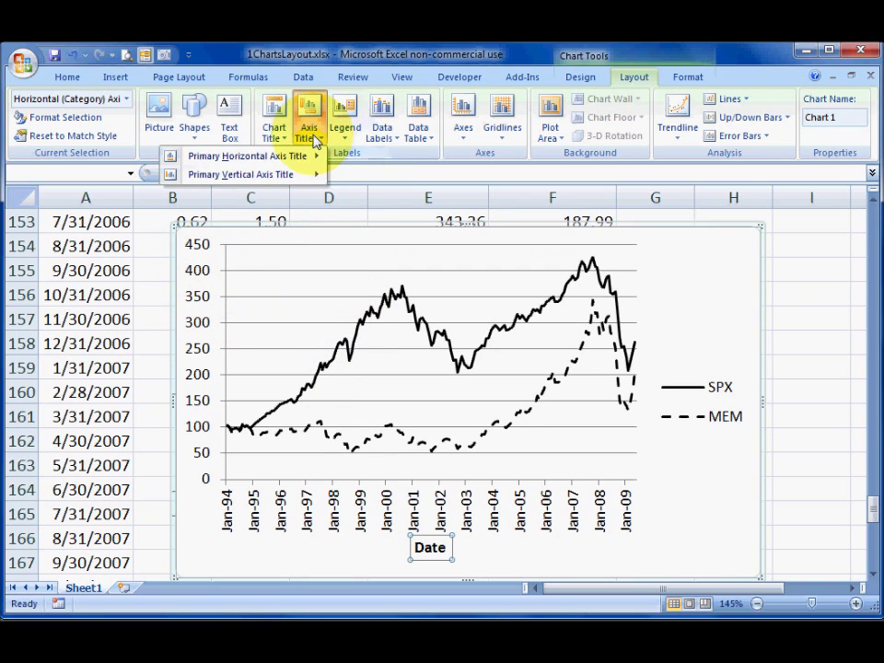
{"action": "mouse_move", "coordinate": [295, 174]}
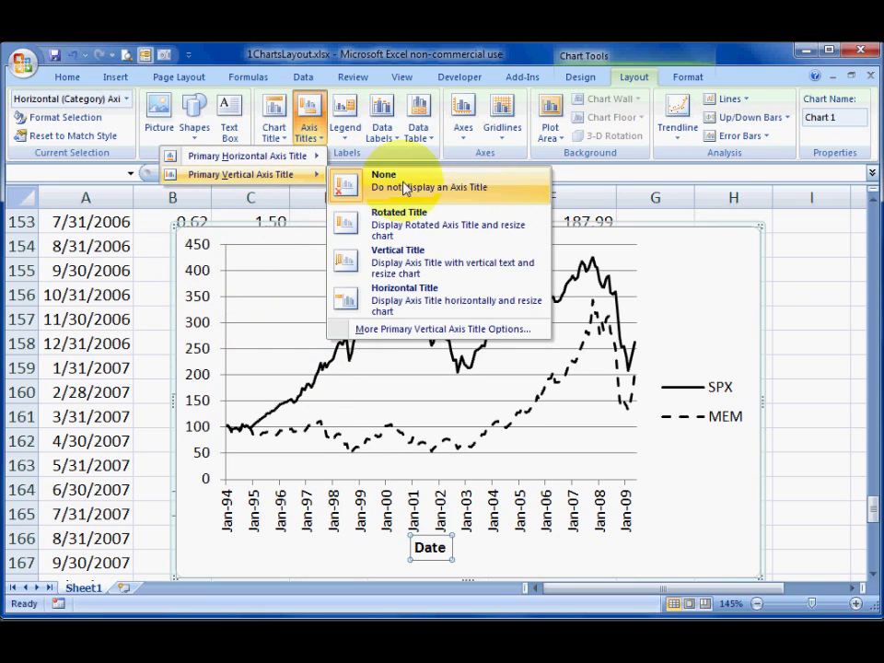
{"action": "left_click", "coordinate": [414, 228]}
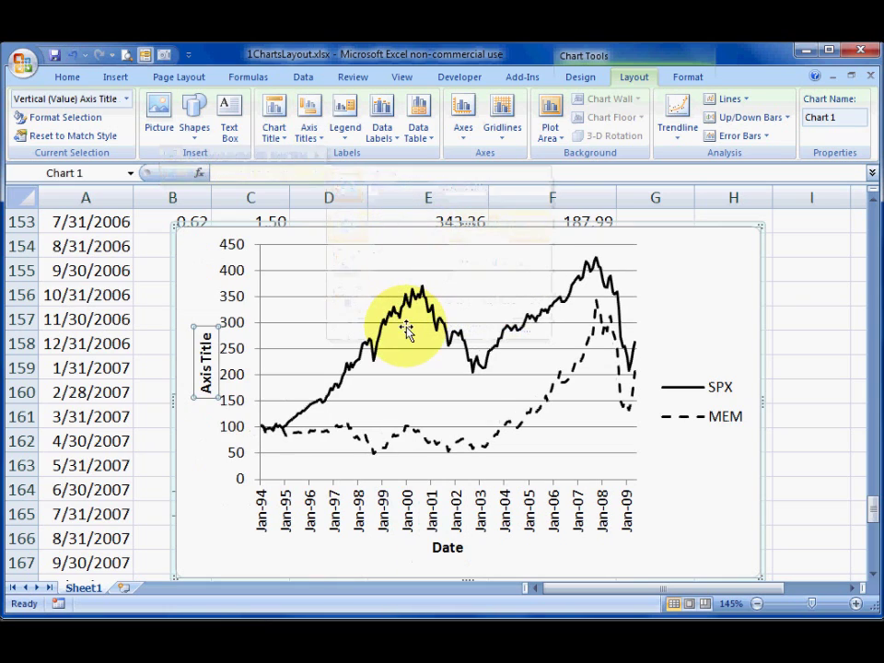
{"action": "type", "text": "Index level (Jan. 1994 = 100"}
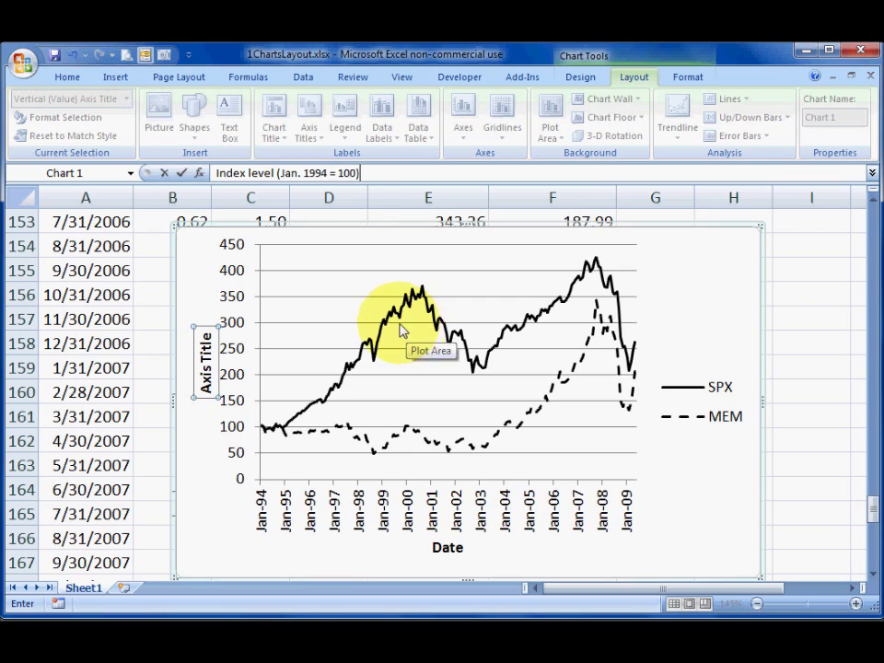
{"action": "left_click", "coordinate": [217, 455]}
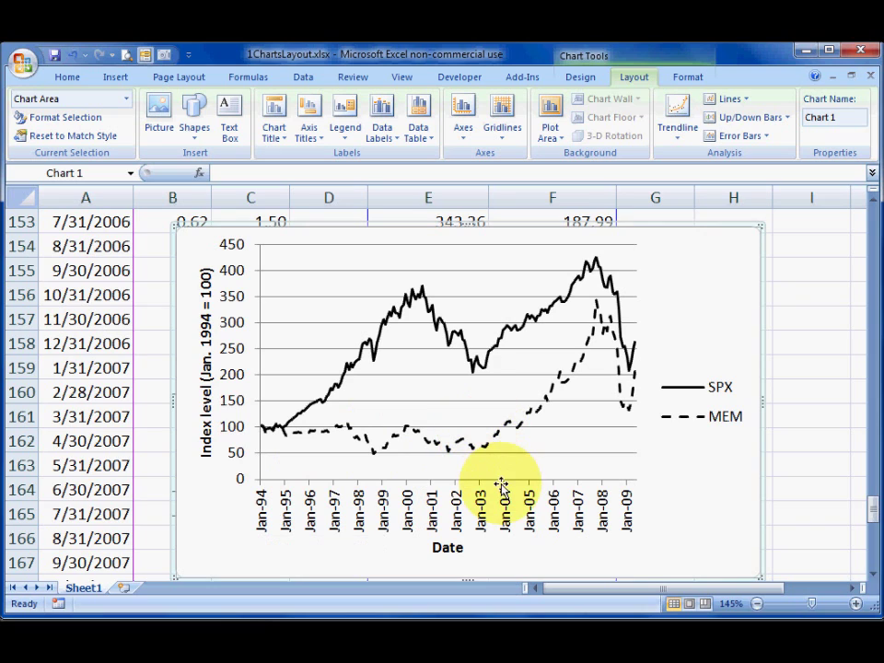
Step: Remove the border around the chart area by setting its border color to No line
{"action": "right_click", "coordinate": [684, 226]}
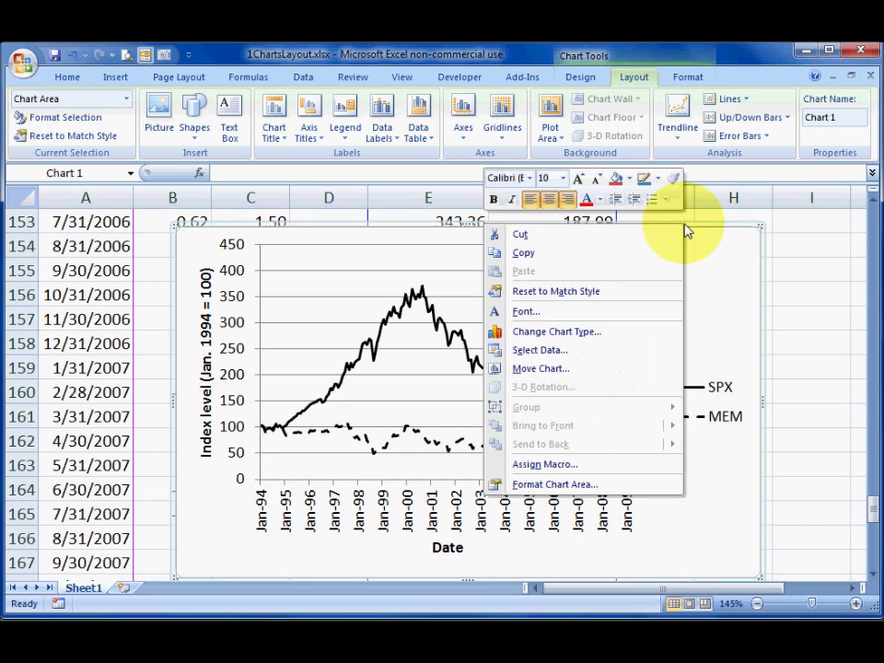
{"action": "left_click", "coordinate": [605, 485]}
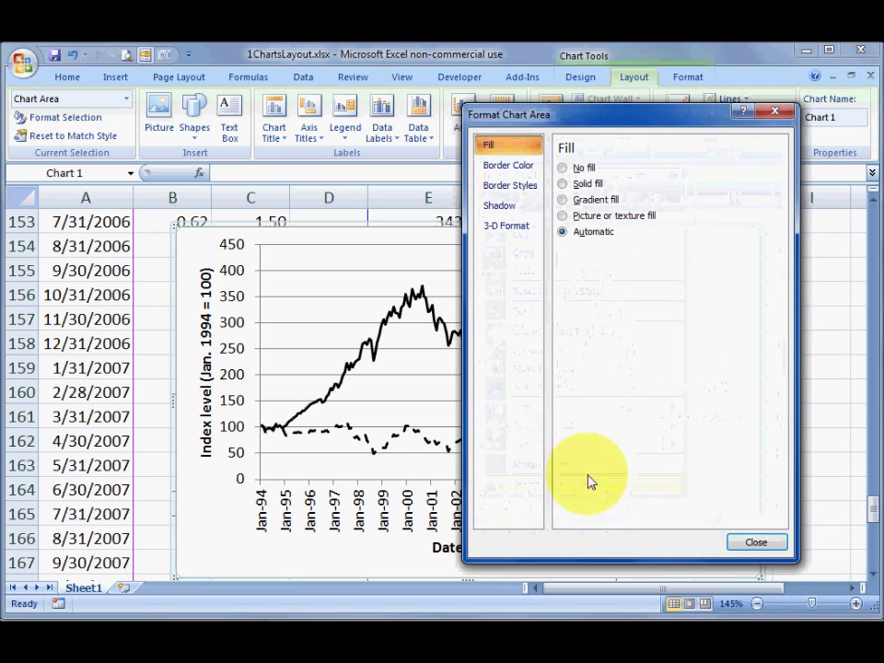
{"action": "left_click", "coordinate": [512, 174]}
{"action": "left_click", "coordinate": [580, 168]}
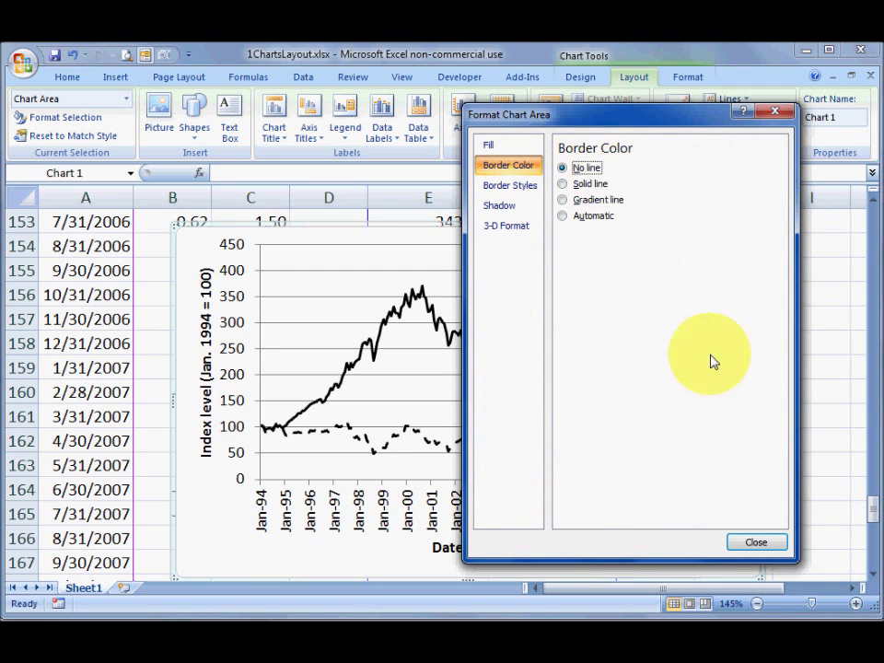
{"action": "left_click", "coordinate": [763, 544]}
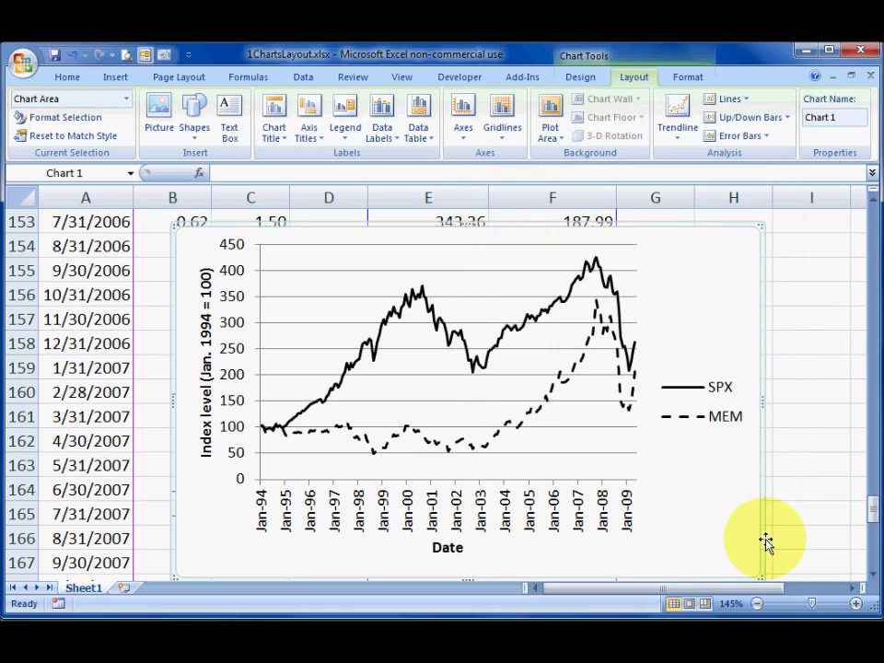